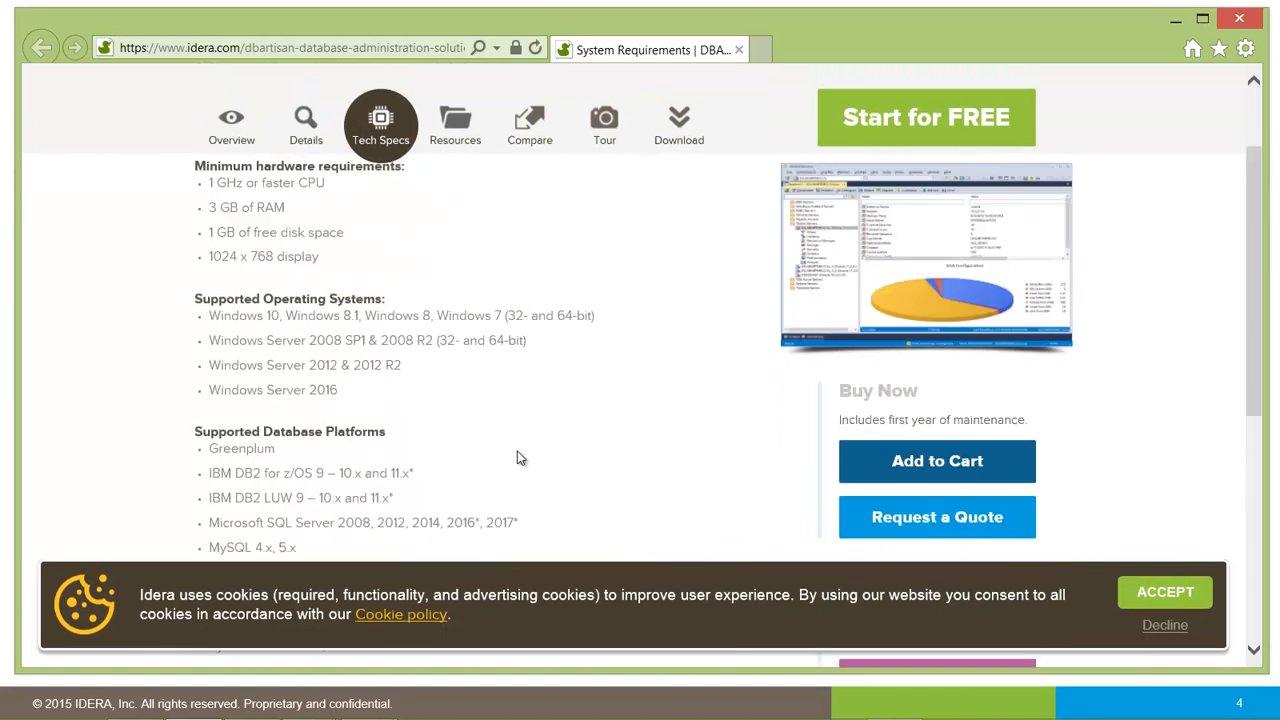
# Close the system requirements page and open the DBArtisan 17.0.x Quick Start Guide PDF from the product documentation page
pyautogui.hotkey('alt', 'F4')
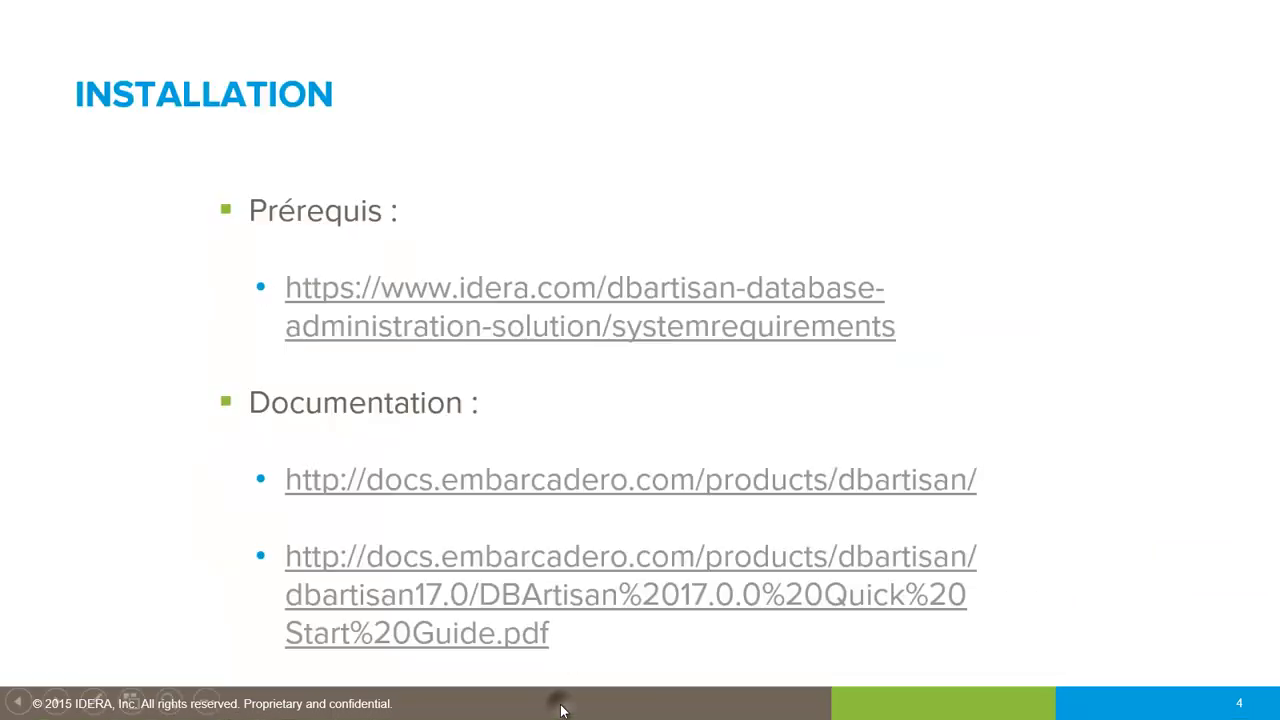
pyautogui.click(478, 484)
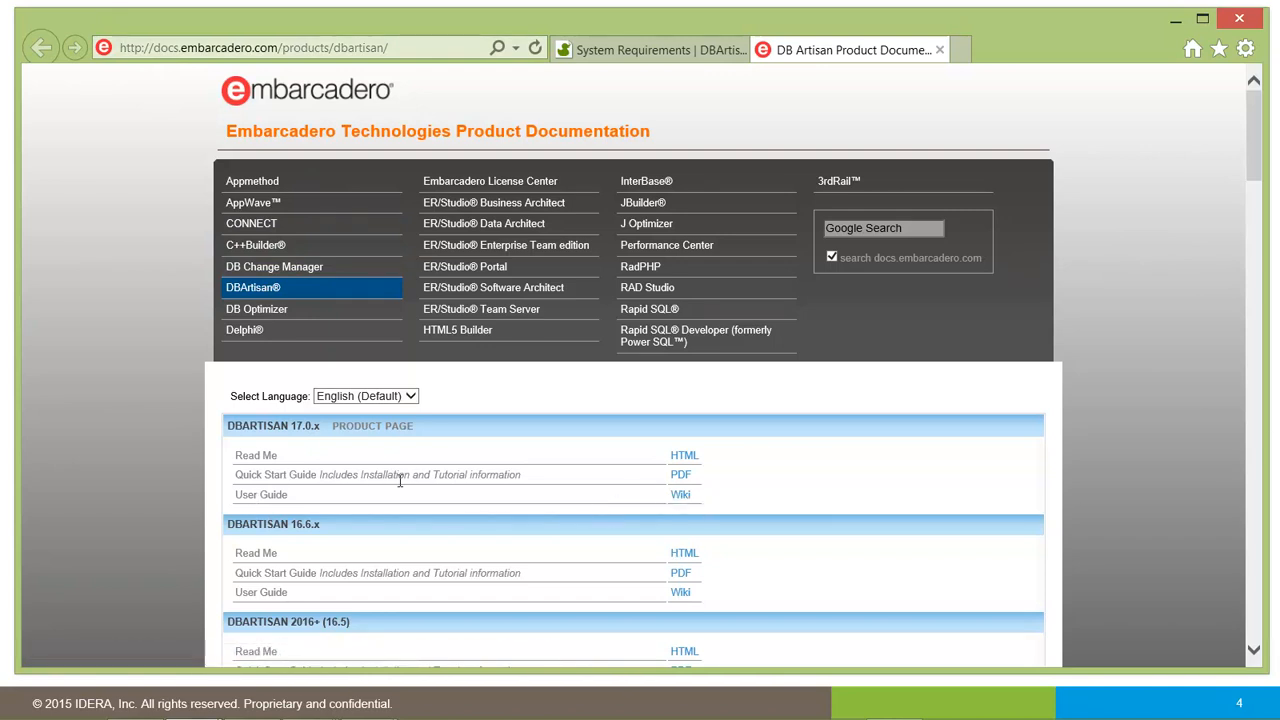
pyautogui.click(683, 475)
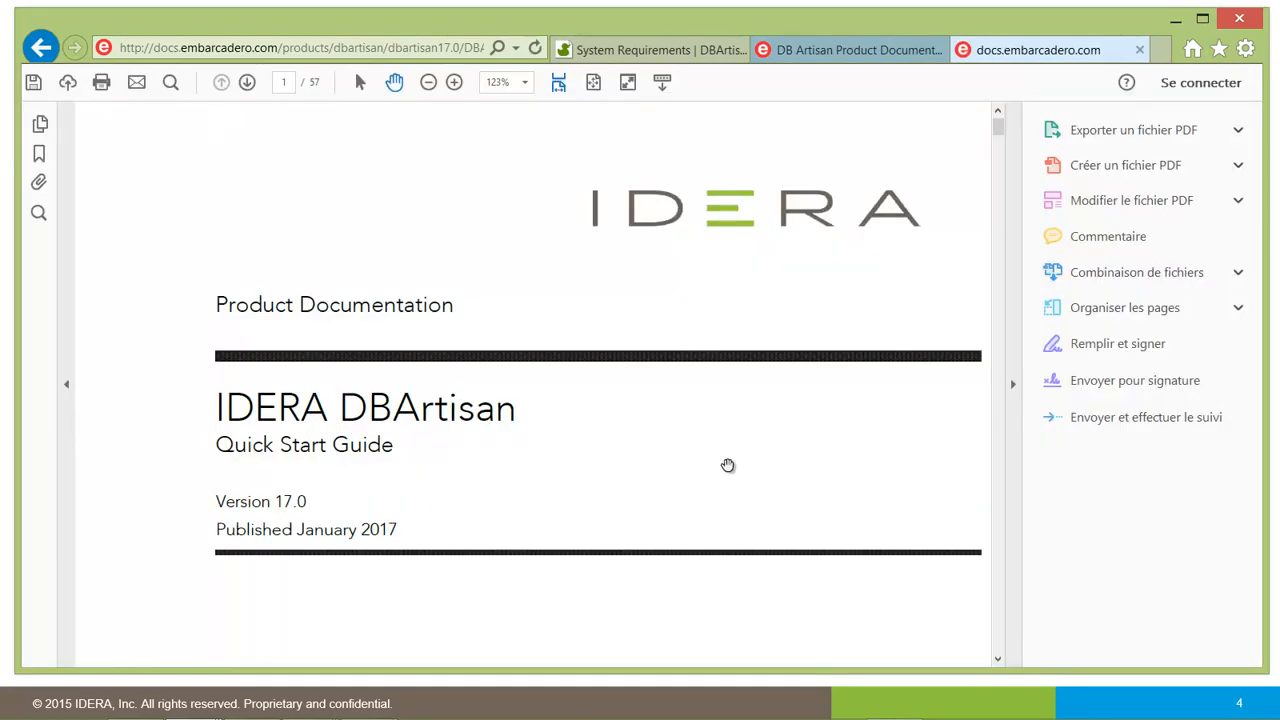
# Look up the "Installing DBArtisan" section through the guide's table of contents, and put the browser away
pyautogui.scroll(-3, 700, 430)
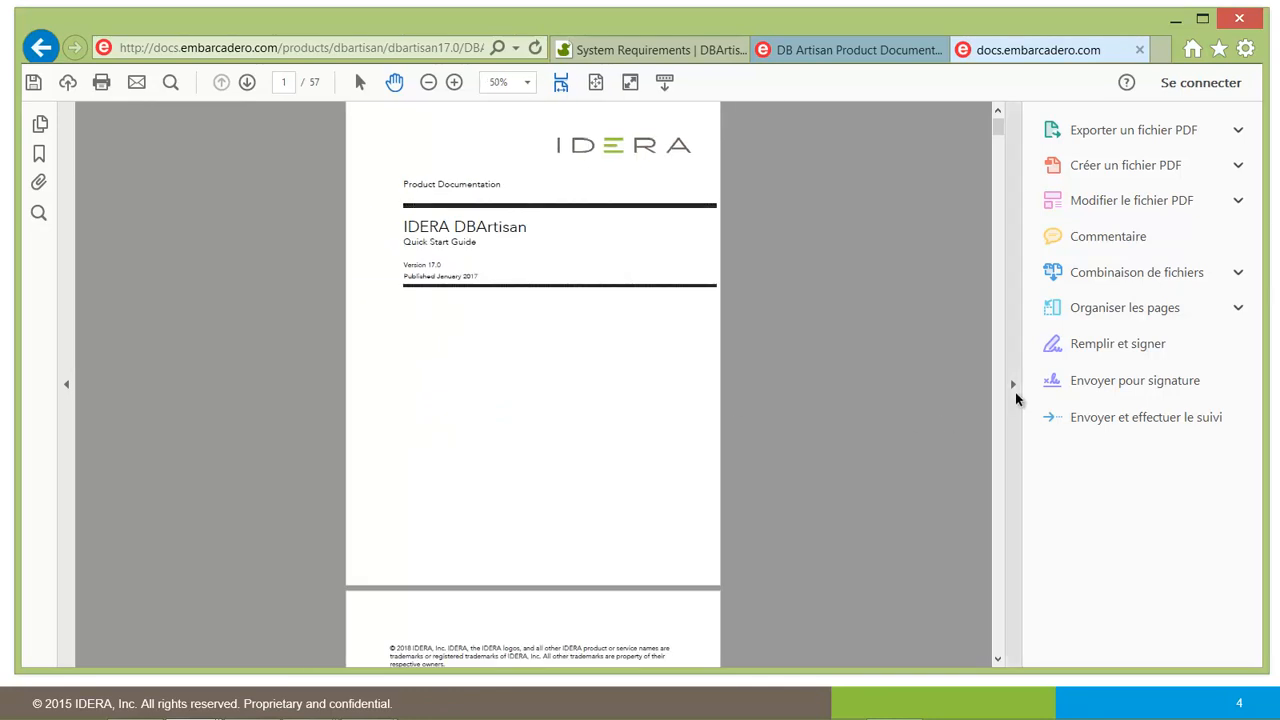
pyautogui.click(1013, 386)
pyautogui.scroll(-10, 624, 406)
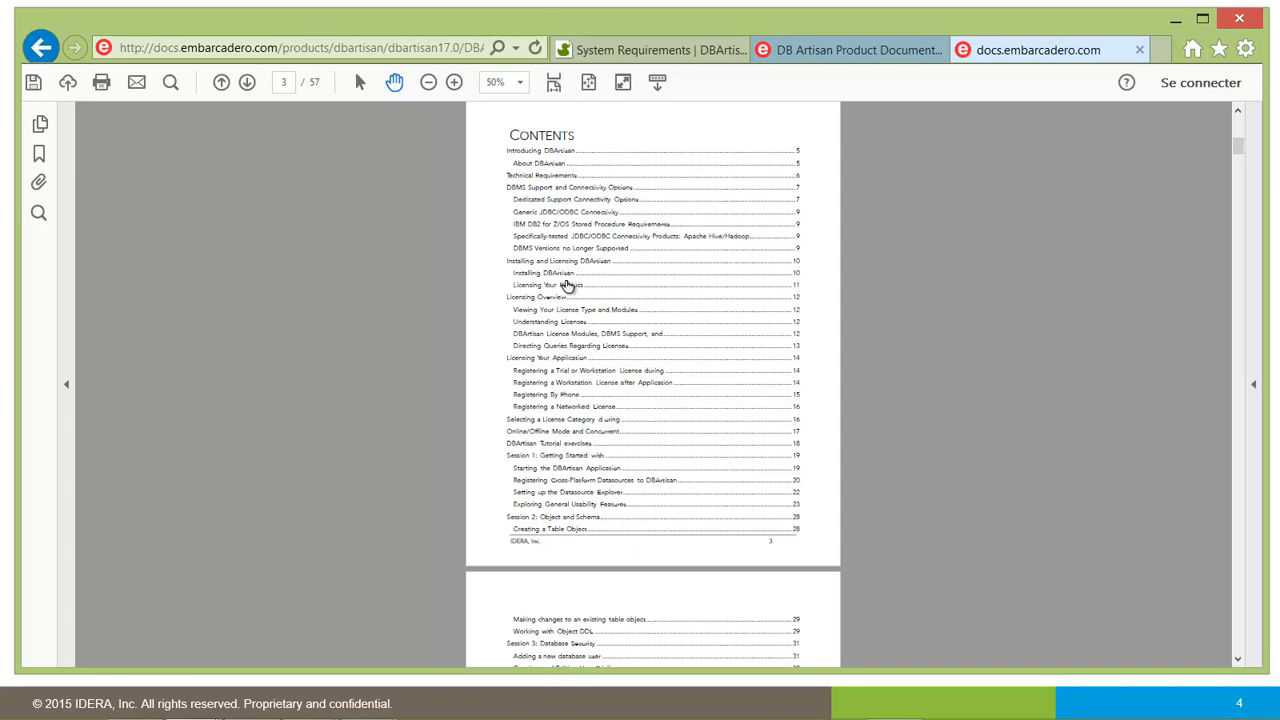
pyautogui.click(573, 278)
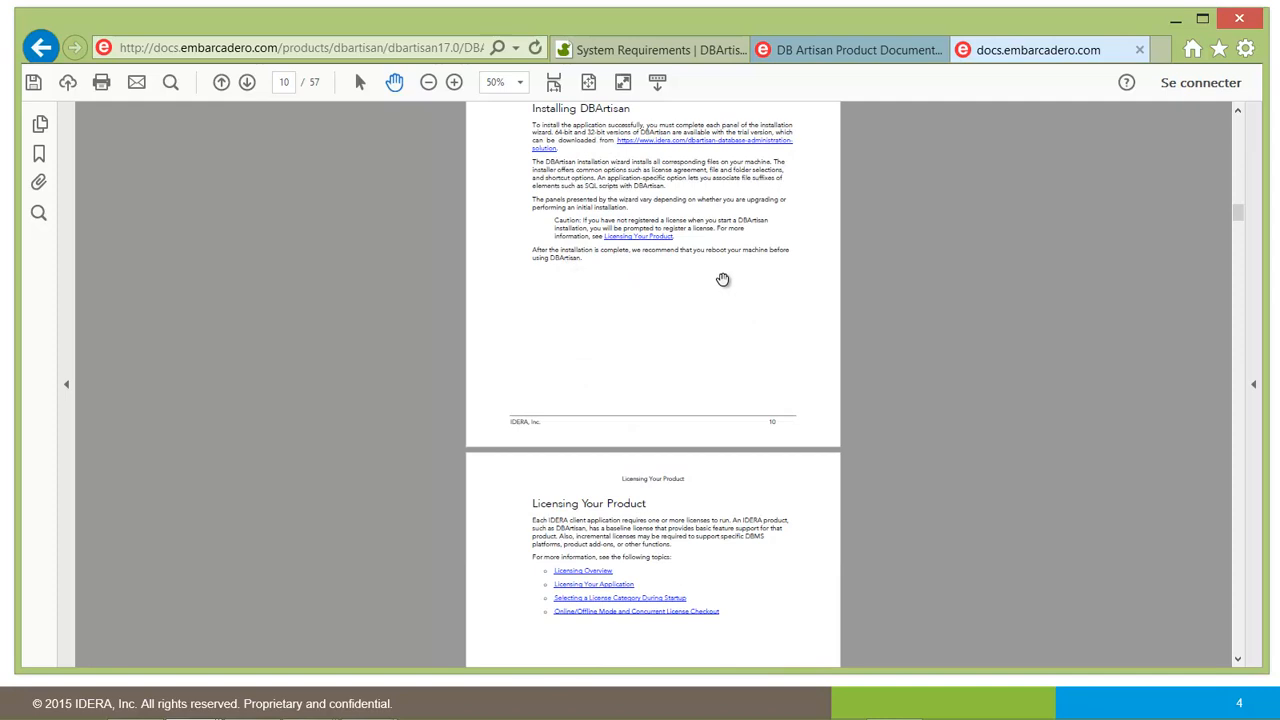
pyautogui.click(1160, 25)
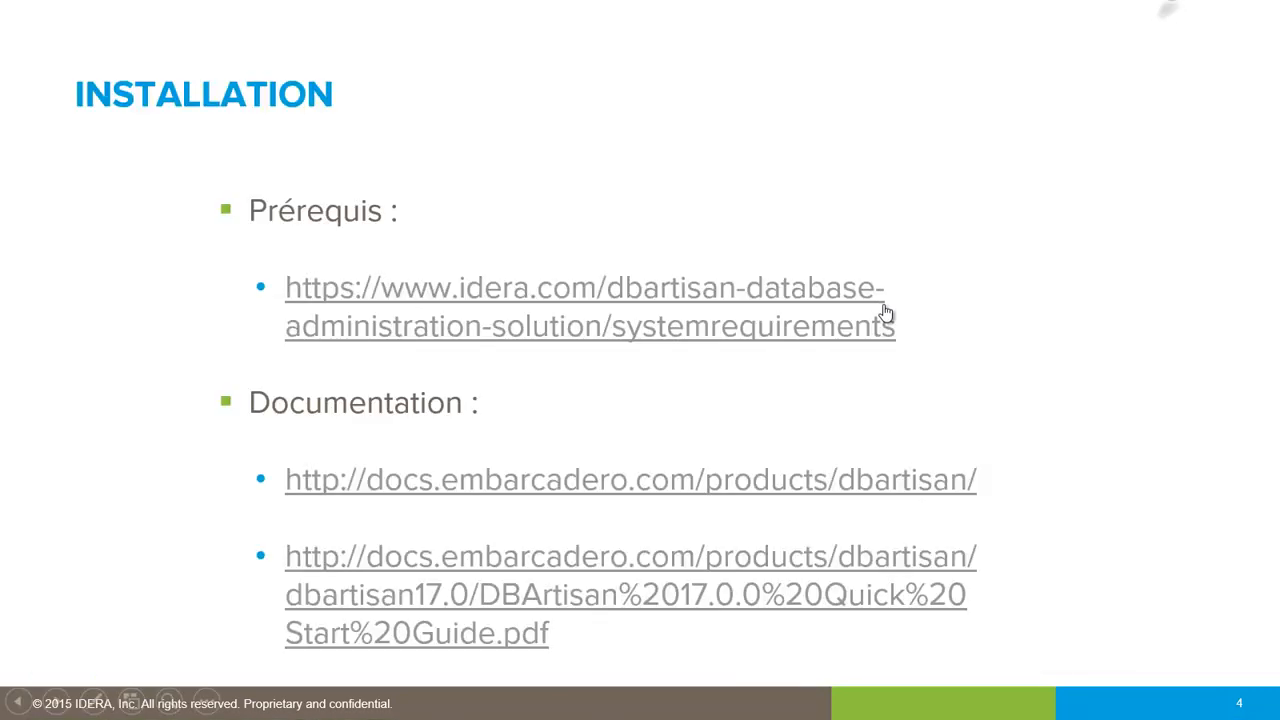
# Open the free DBArtisan trial form from the system requirements page, and switch to the already open download confirmation page
pyautogui.click(987, 333)
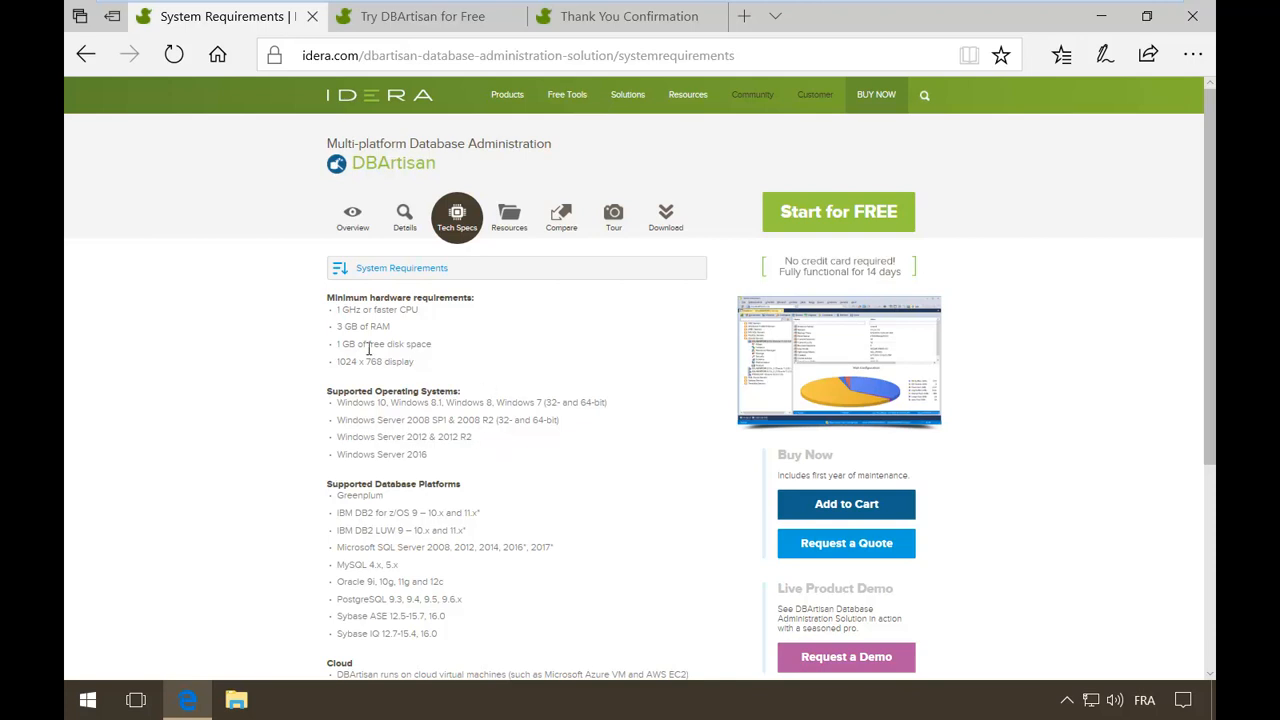
pyautogui.click(866, 218)
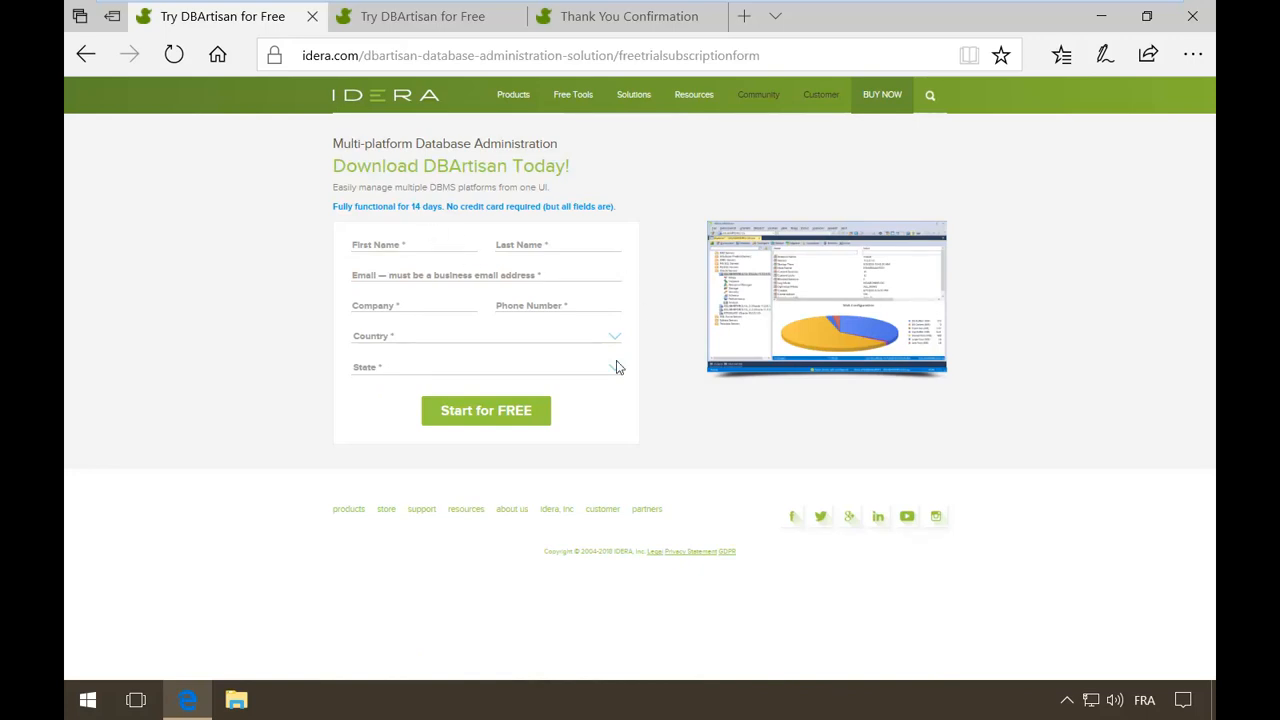
pyautogui.click(625, 16)
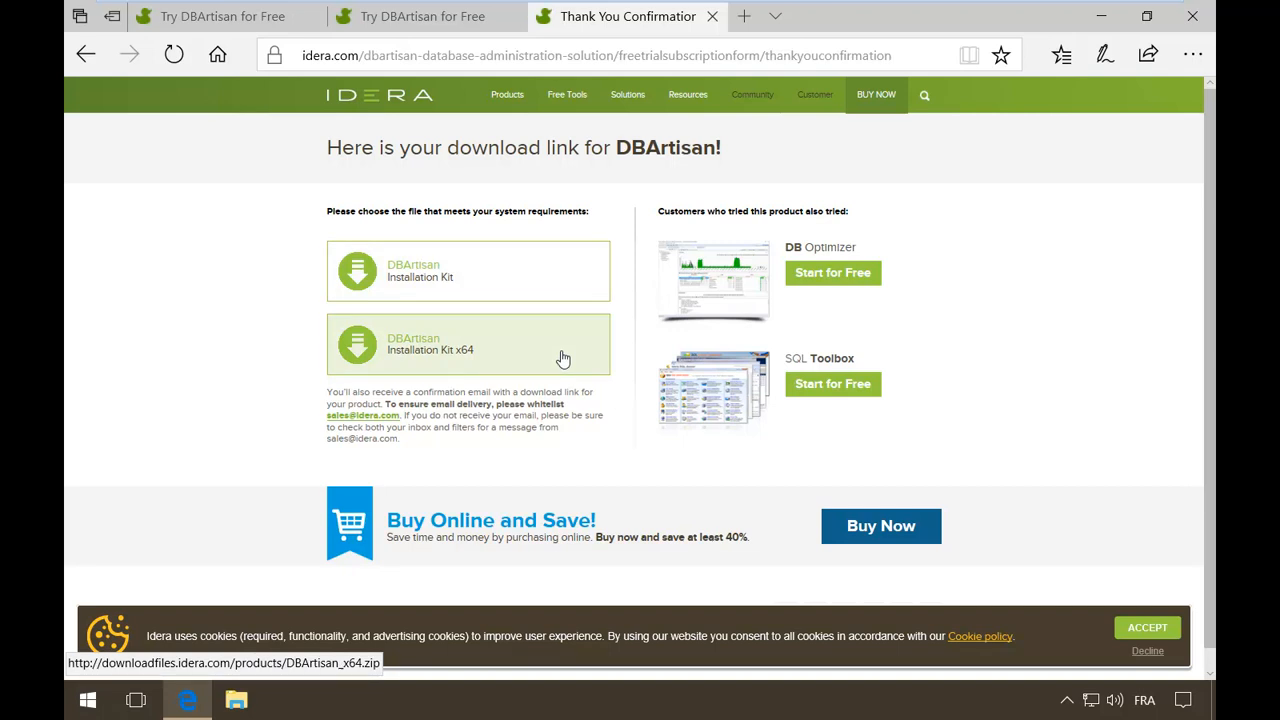
# Check the computer's system type in the Windows system properties
pyautogui.click(1101, 16)
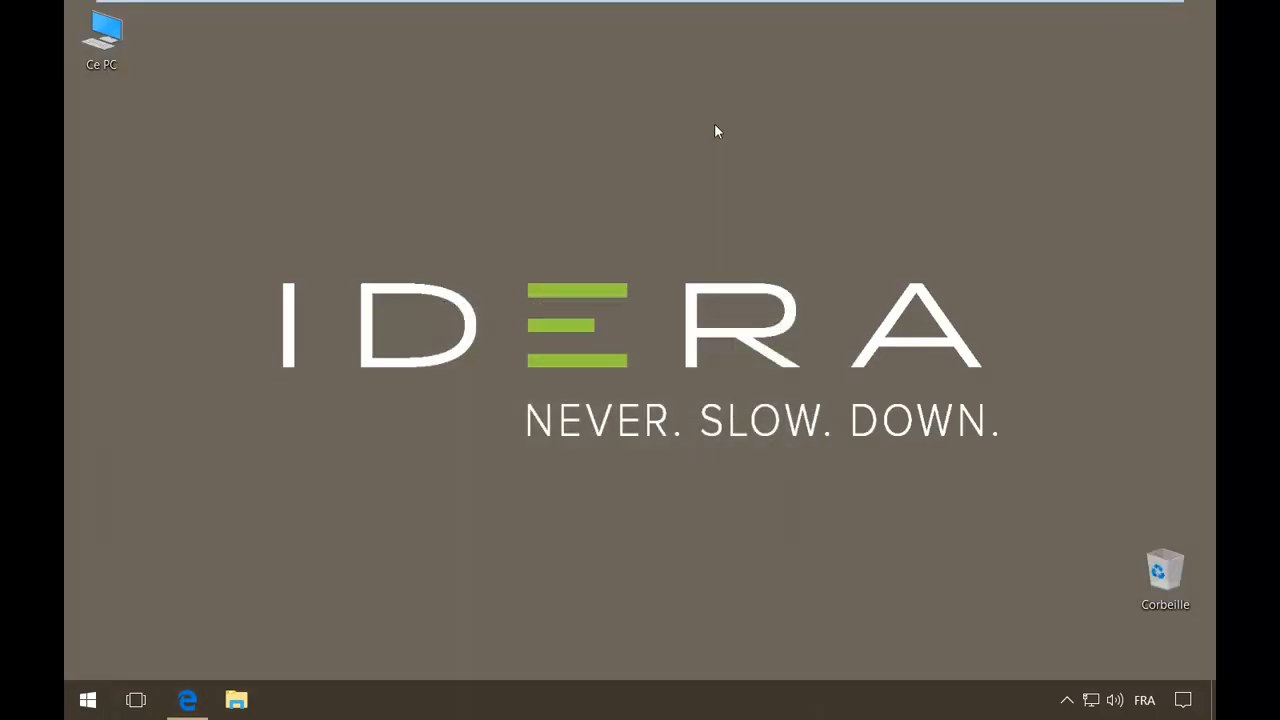
pyautogui.rightClick(116, 33)
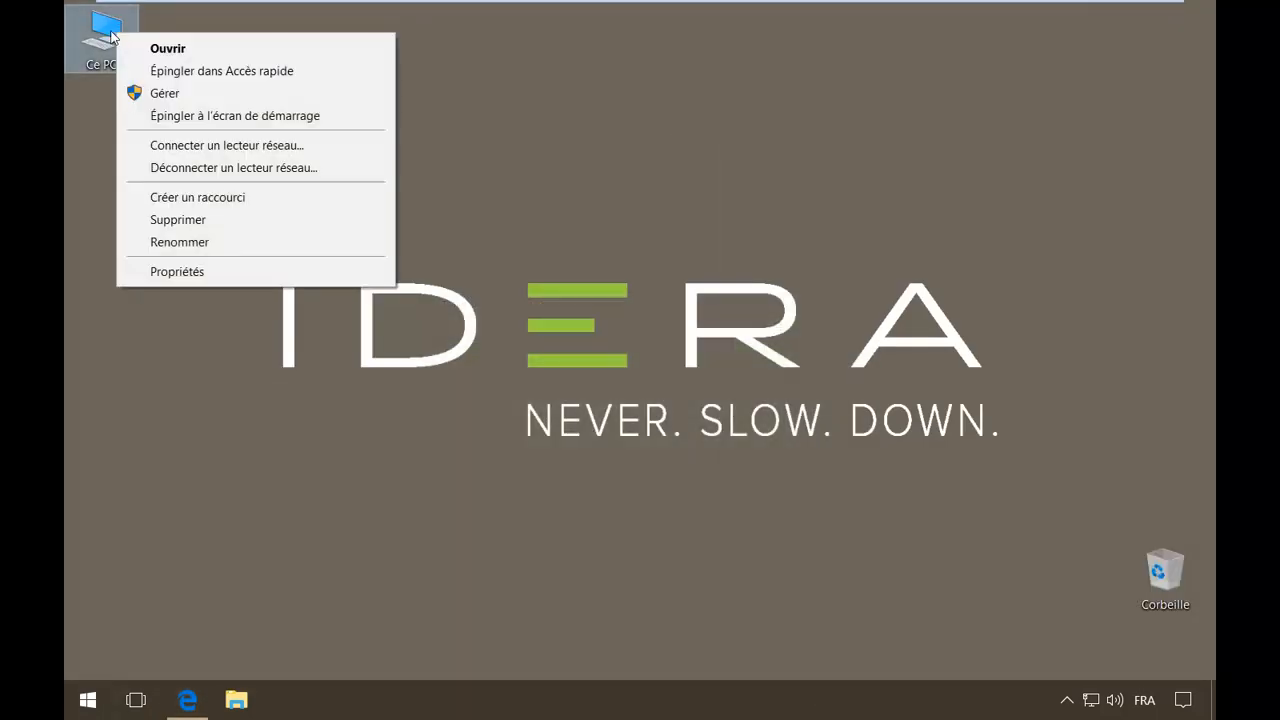
pyautogui.click(186, 272)
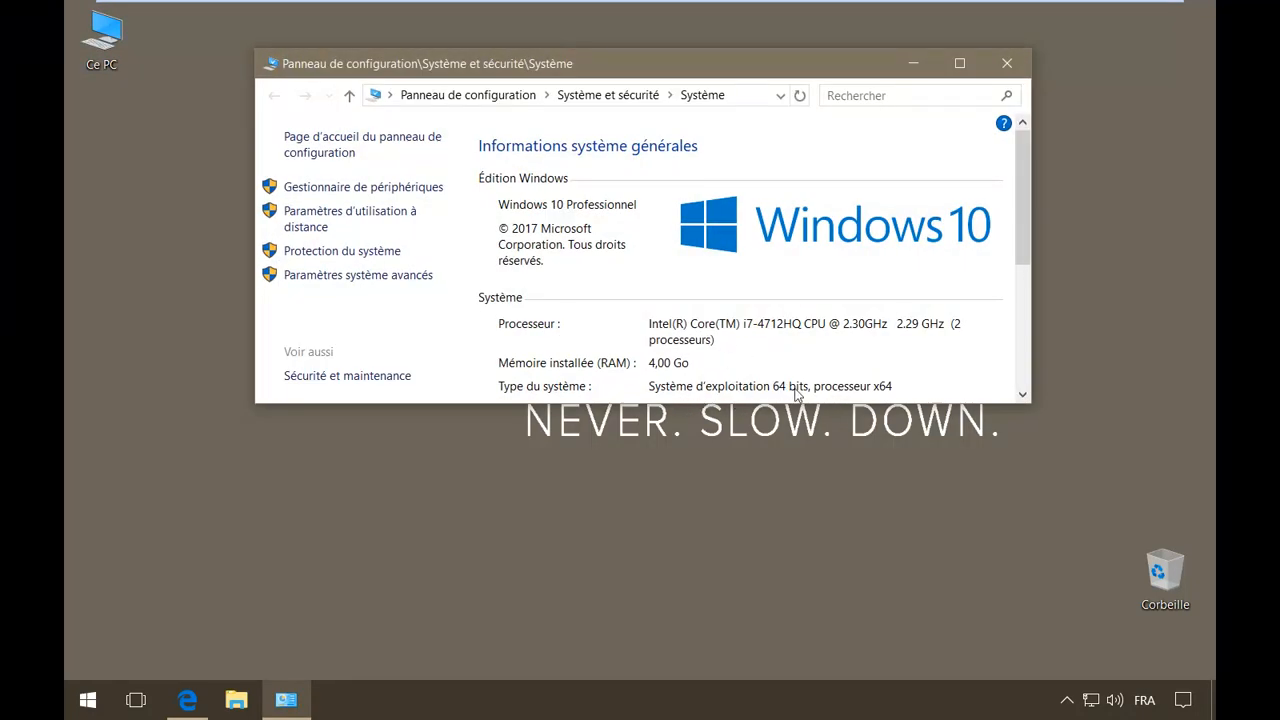
pyautogui.click(1010, 63)
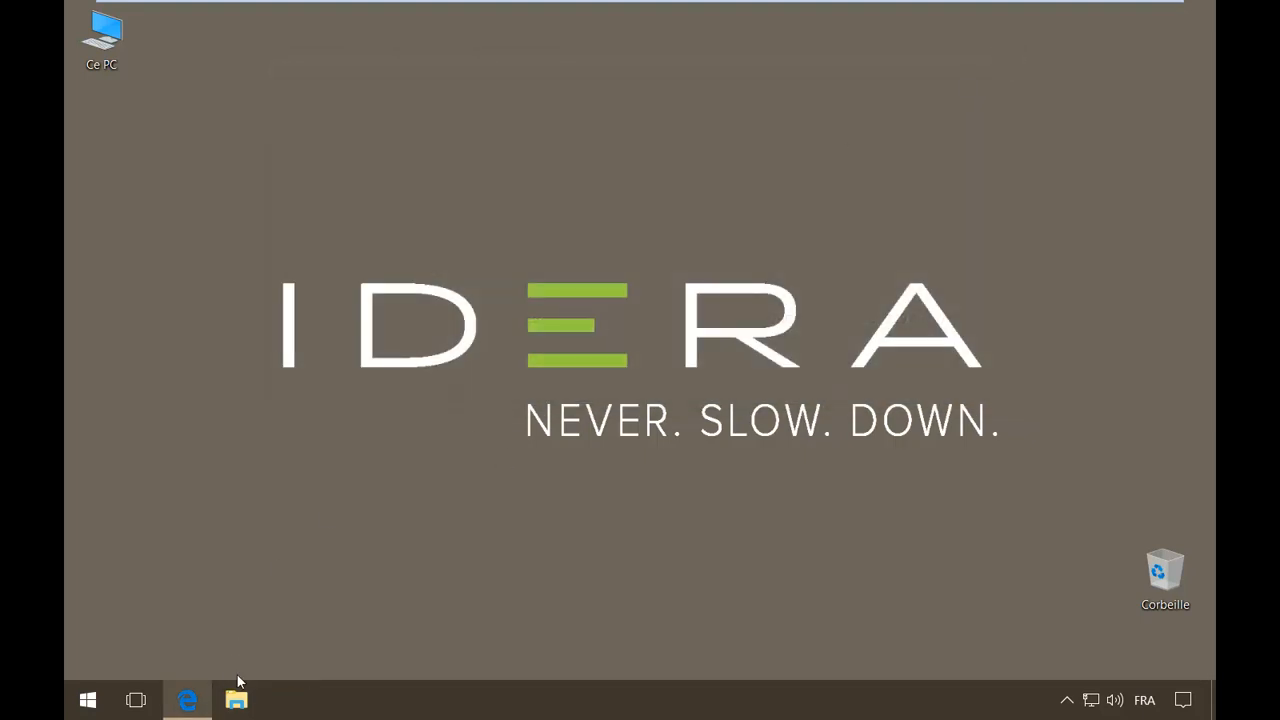
# Download the DBArtisan Installation Kit x64 from the confirmation page, saving DBArtisan_x64.zip, and open its download folder
pyautogui.click(198, 700)
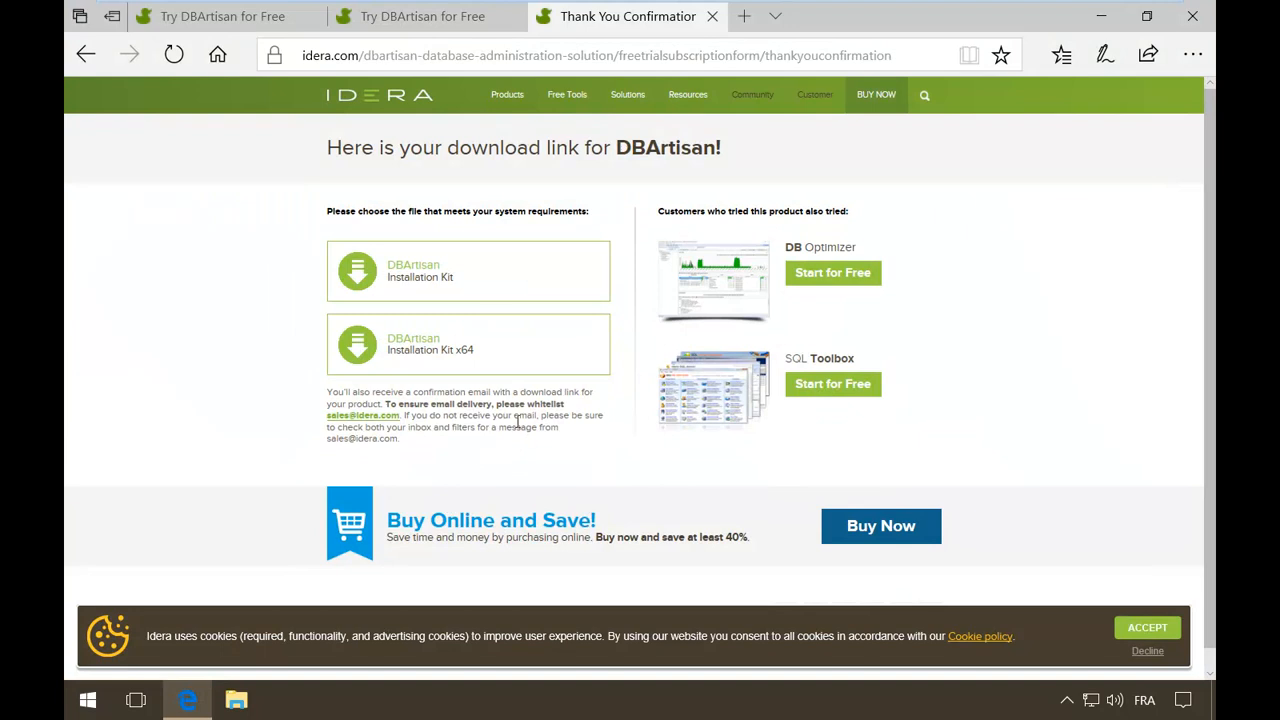
pyautogui.click(452, 343)
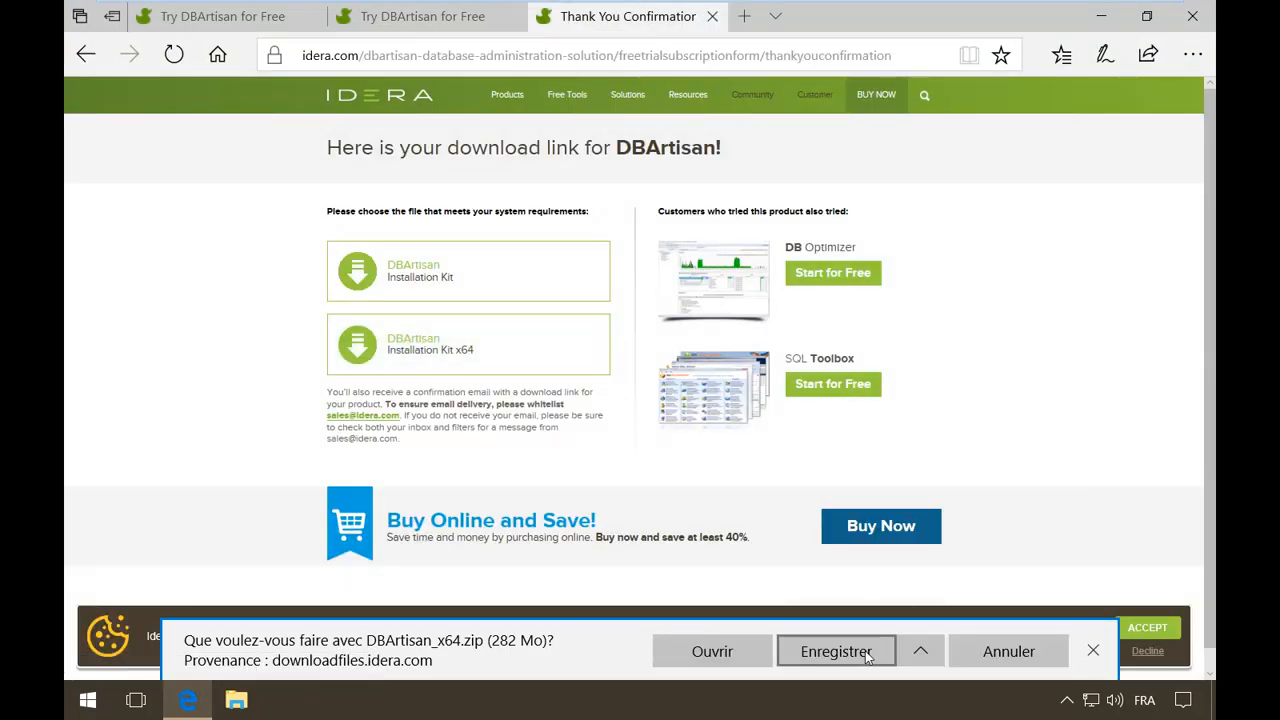
pyautogui.click(866, 653)
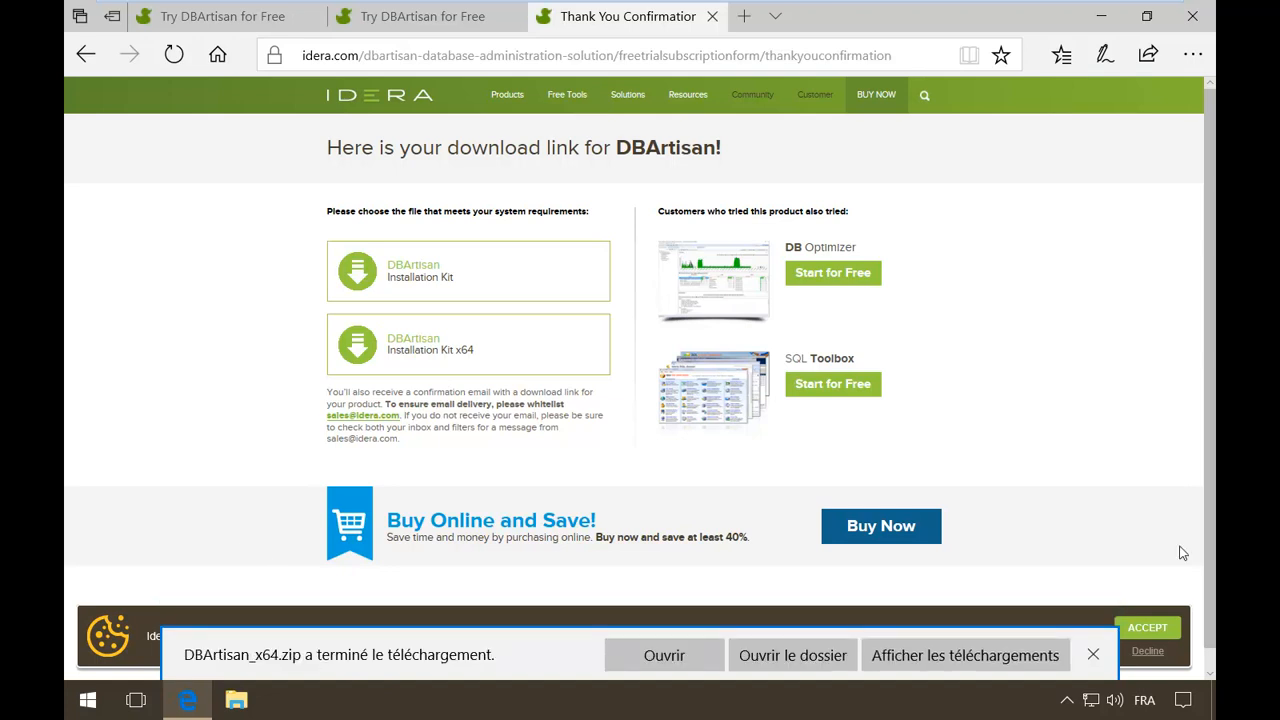
pyautogui.click(770, 655)
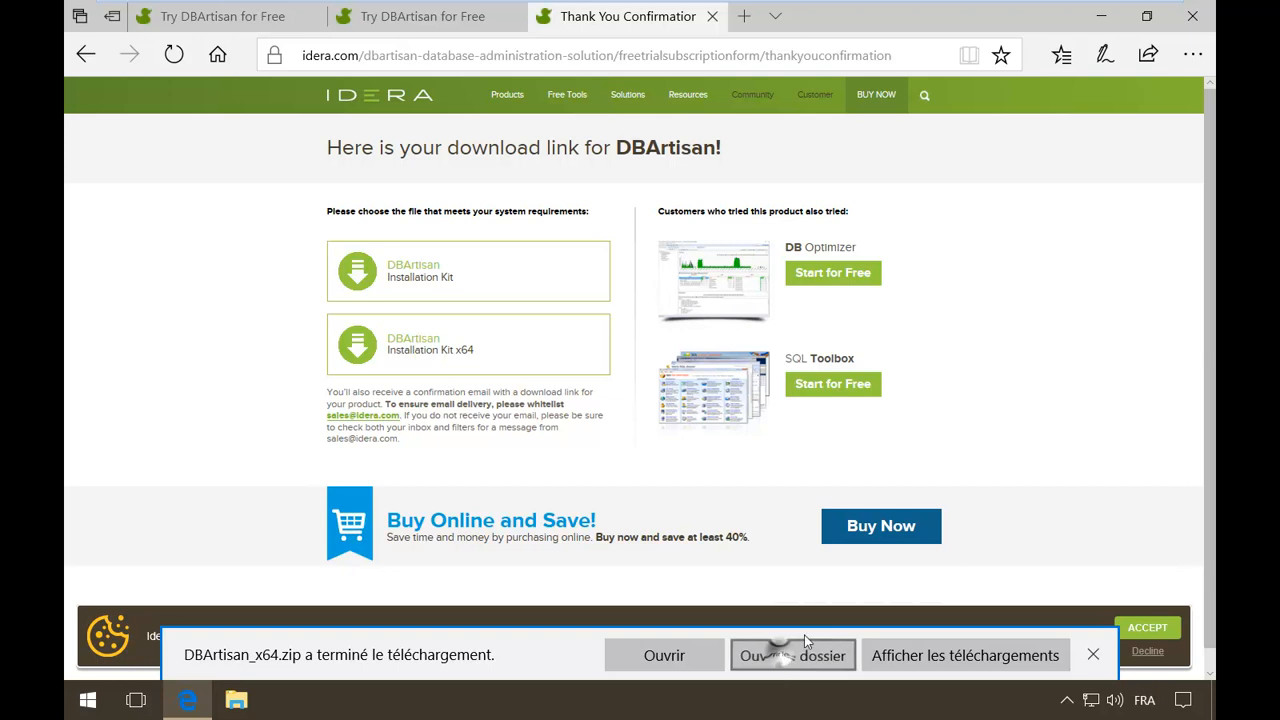
# Extract DBArtisan_x64.zip into the DBArtisan_x64 folder in Downloads
pyautogui.rightClick(510, 190)
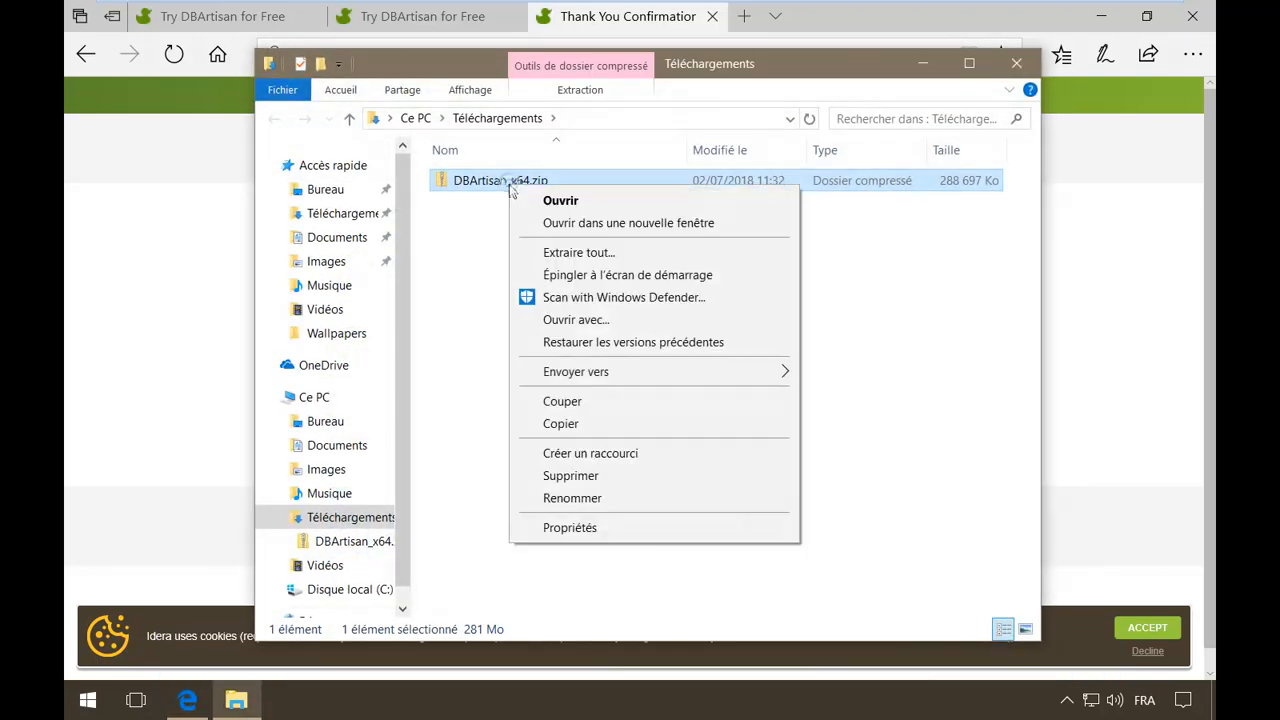
pyautogui.click(579, 252)
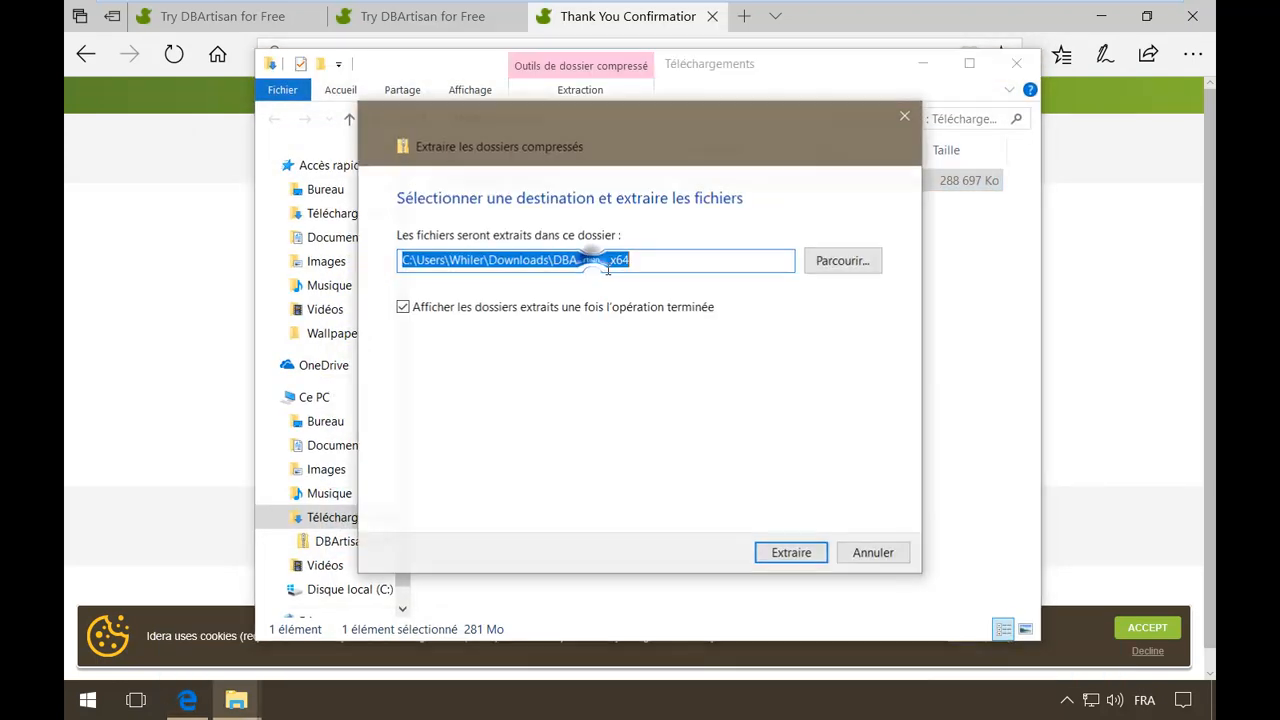
pyautogui.click(810, 558)
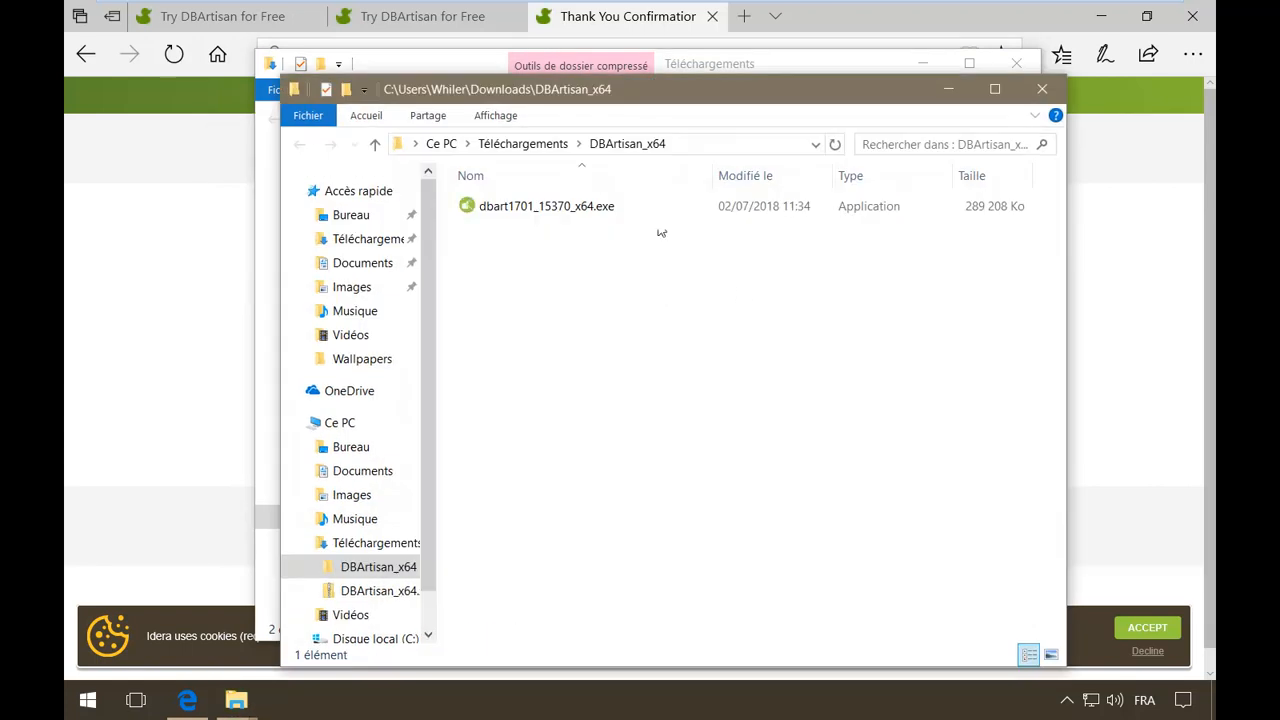
# Run dbart1701_15370_x64.exe, accepting the license terms and the setup options: location C:\Program Files\IDERA\DBA1701 with a desktop program icon
pyautogui.doubleClick(602, 206)
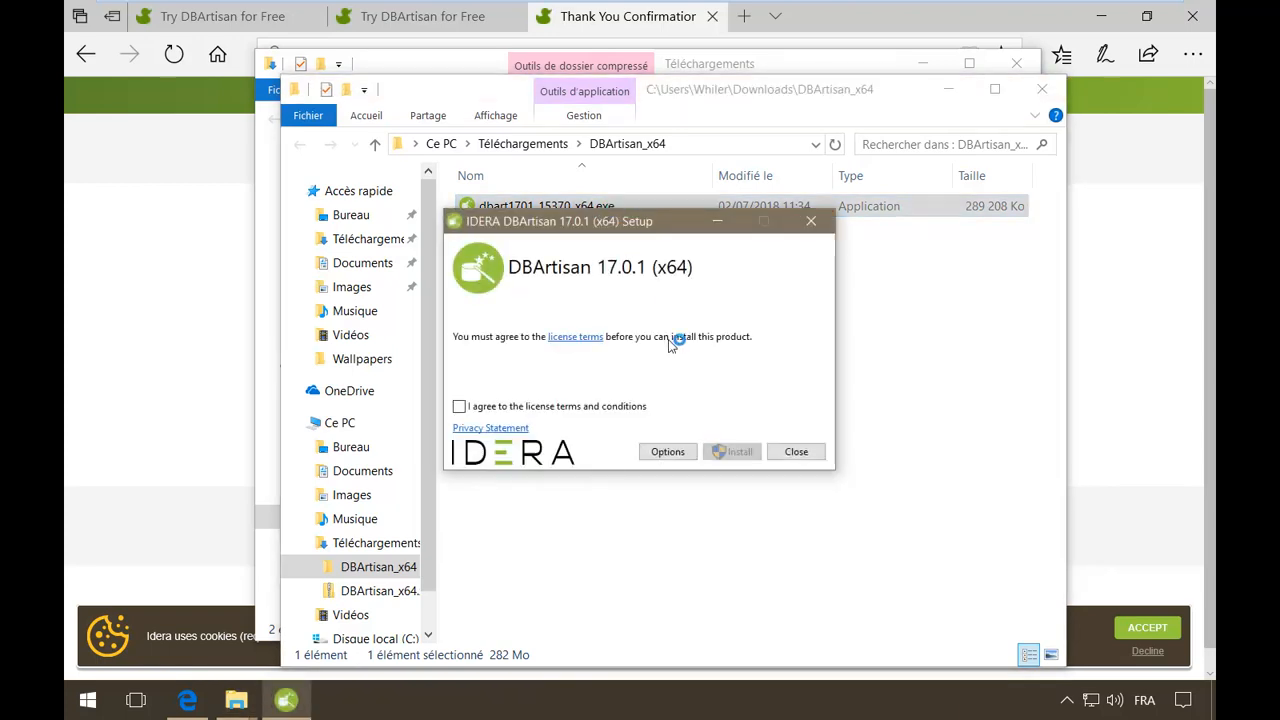
pyautogui.click(497, 409)
pyautogui.click(667, 451)
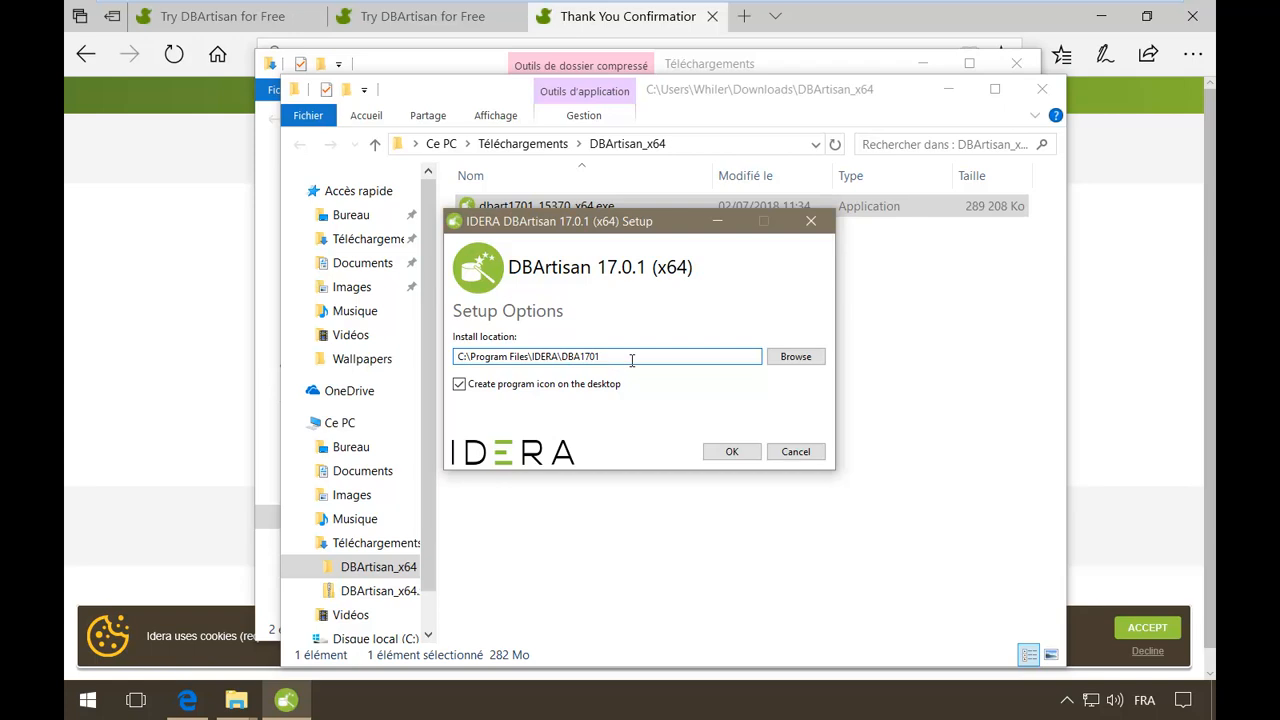
pyautogui.click(731, 451)
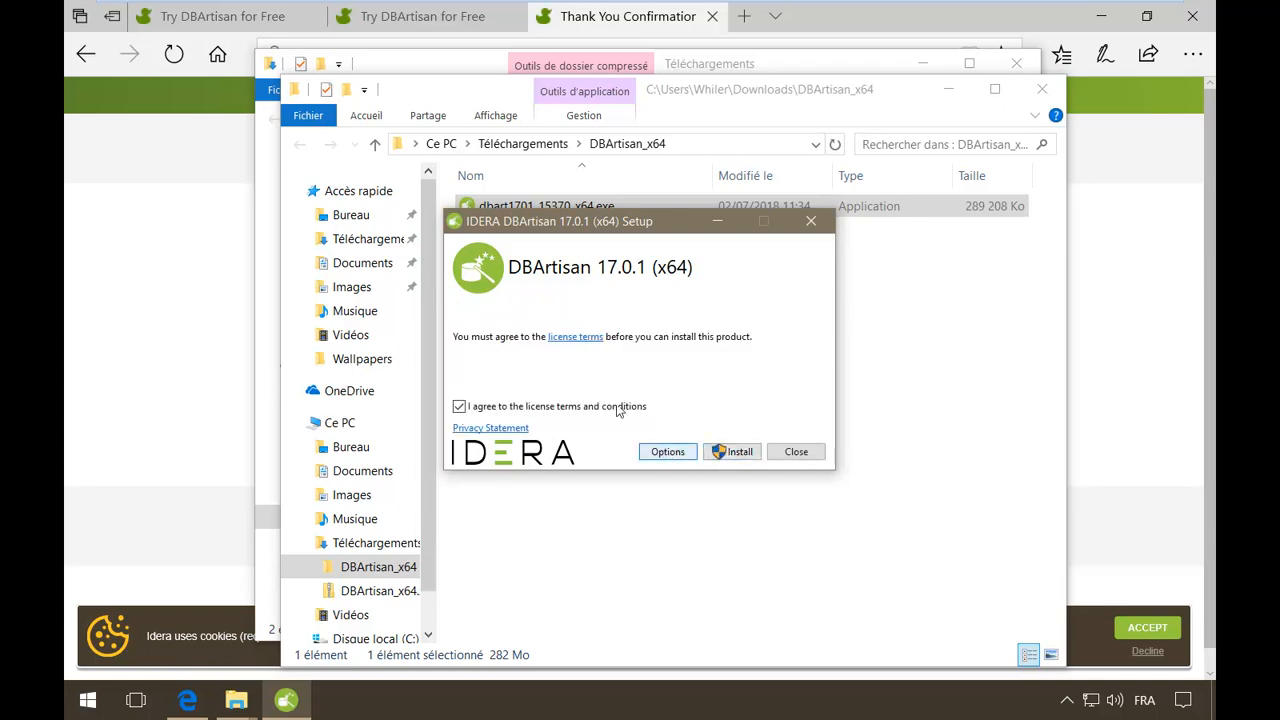
pyautogui.click(668, 453)
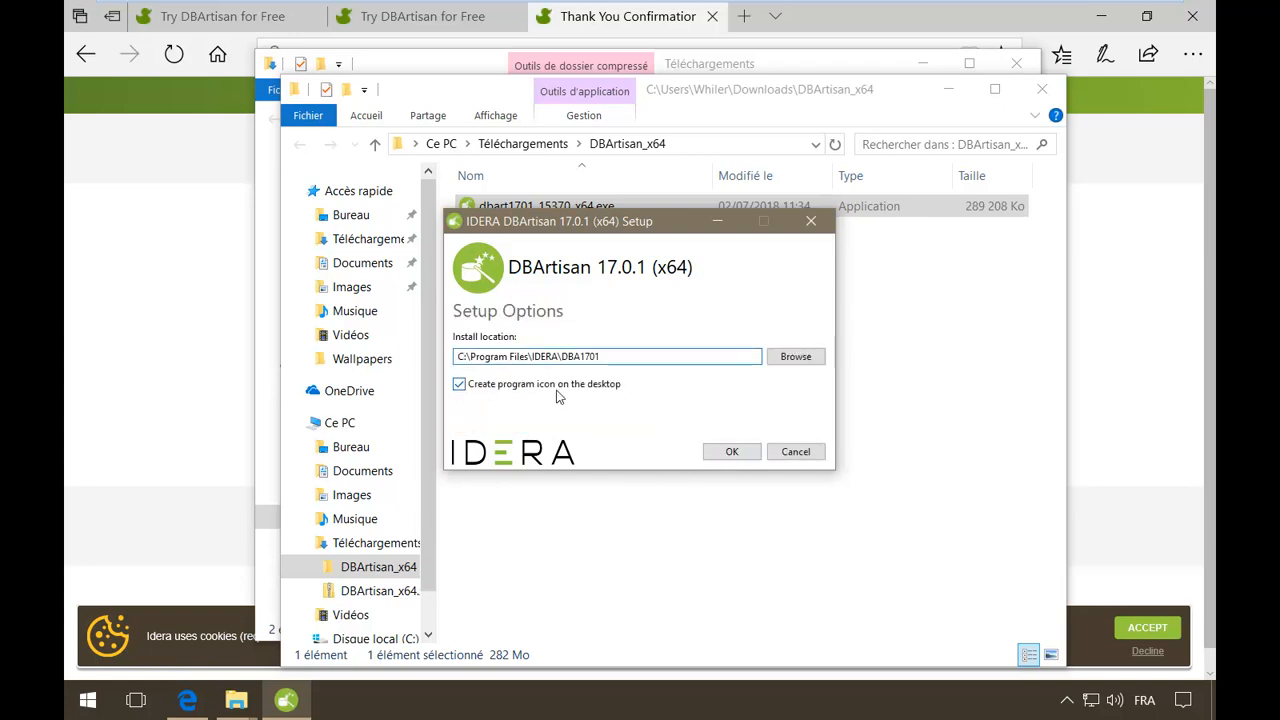
pyautogui.click(743, 453)
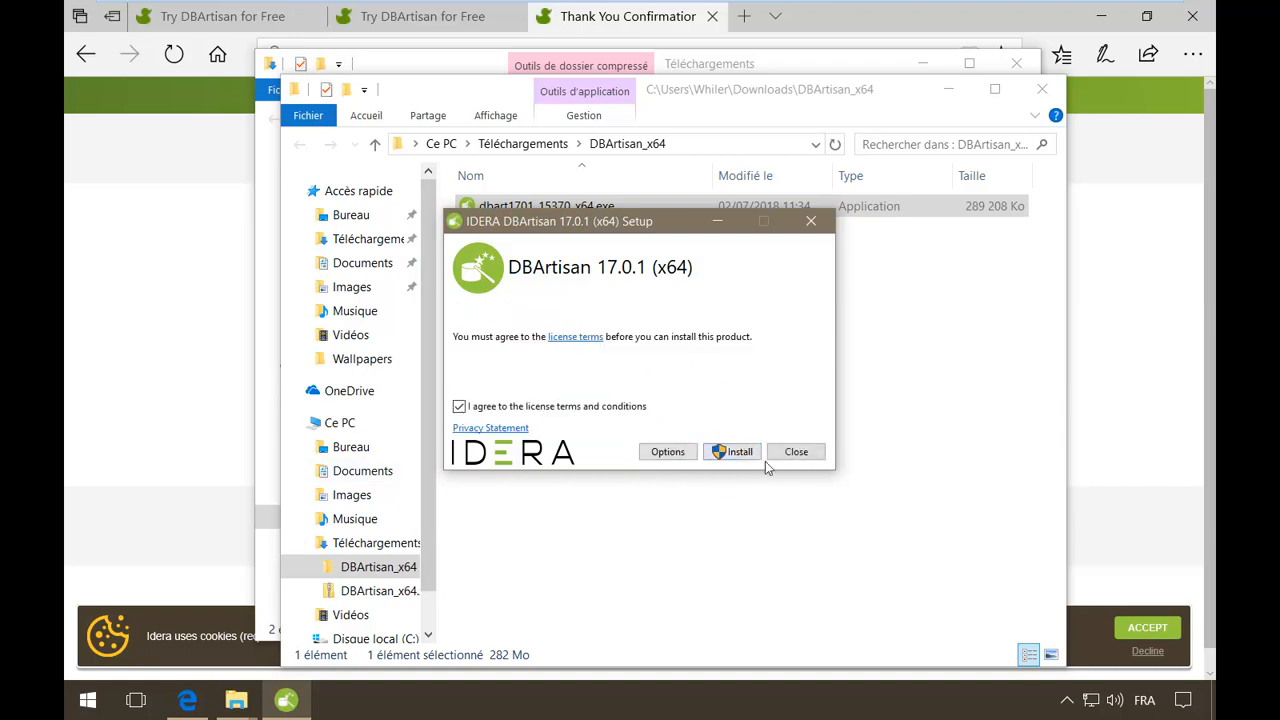
# Install DBArtisan 17.0.1 (x64), authorizing it to make changes to the device, and launch the program from the setup
pyautogui.click(752, 451)
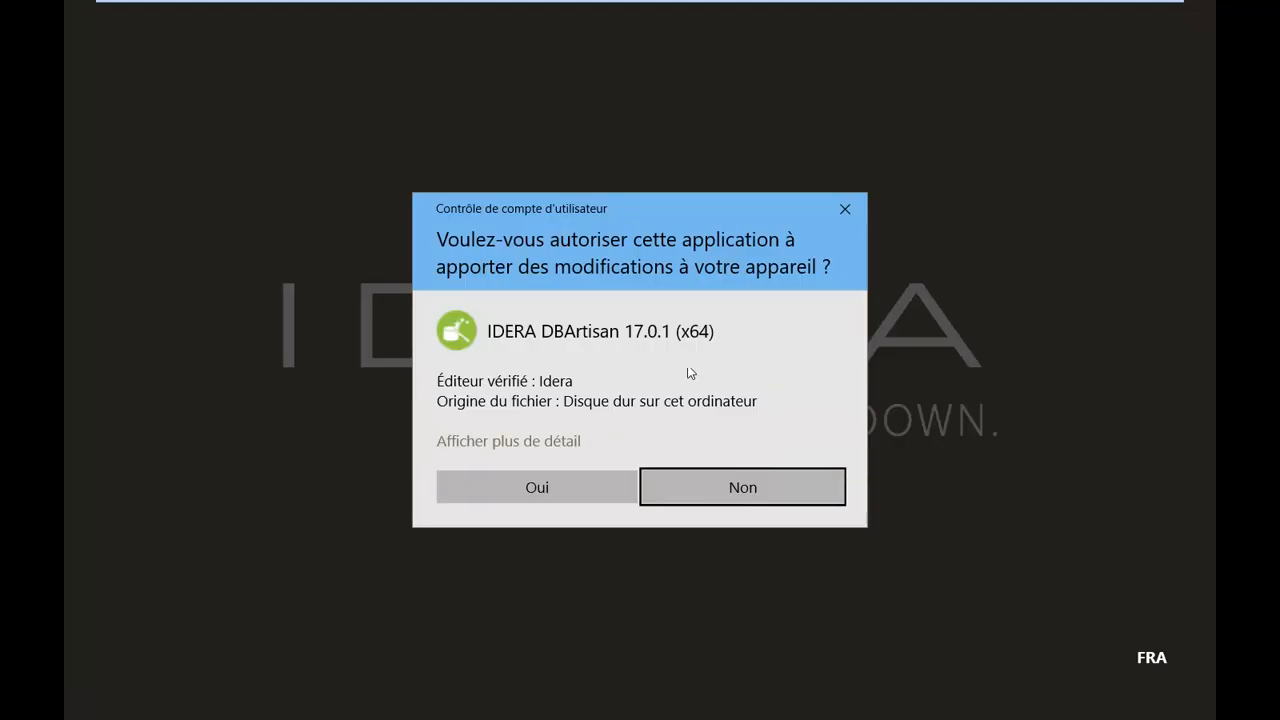
pyautogui.click(555, 487)
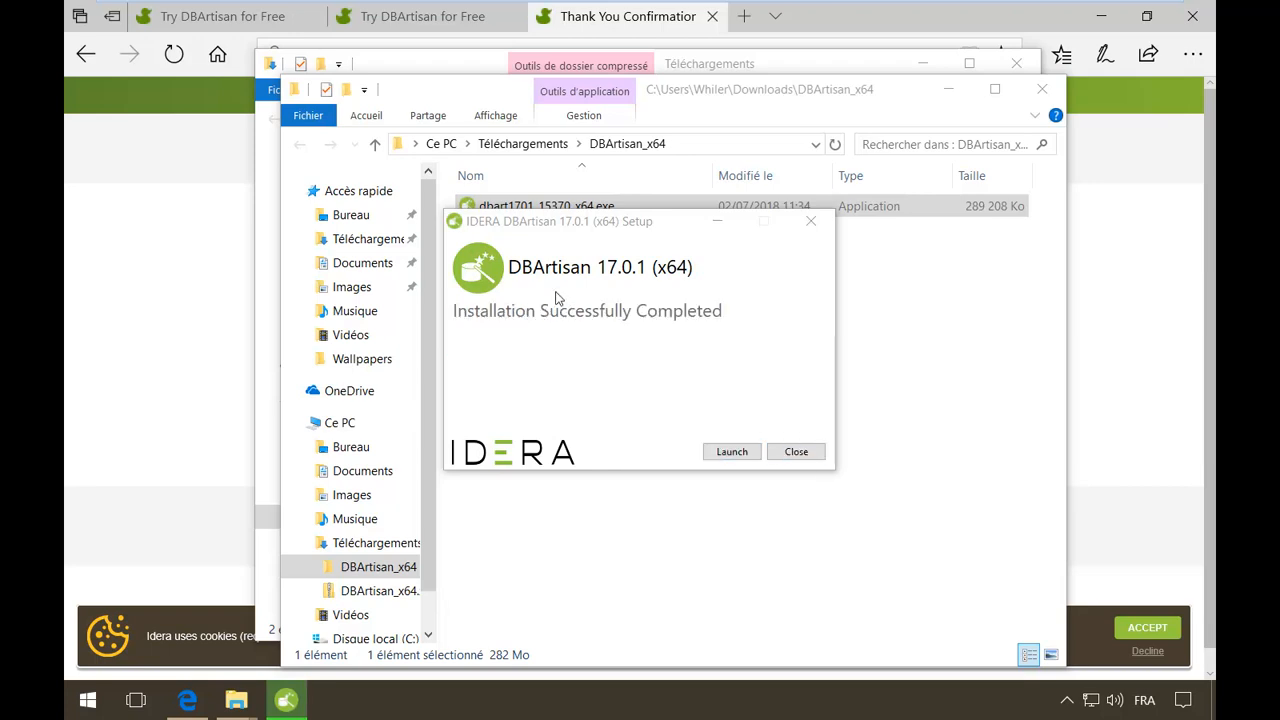
pyautogui.click(732, 452)
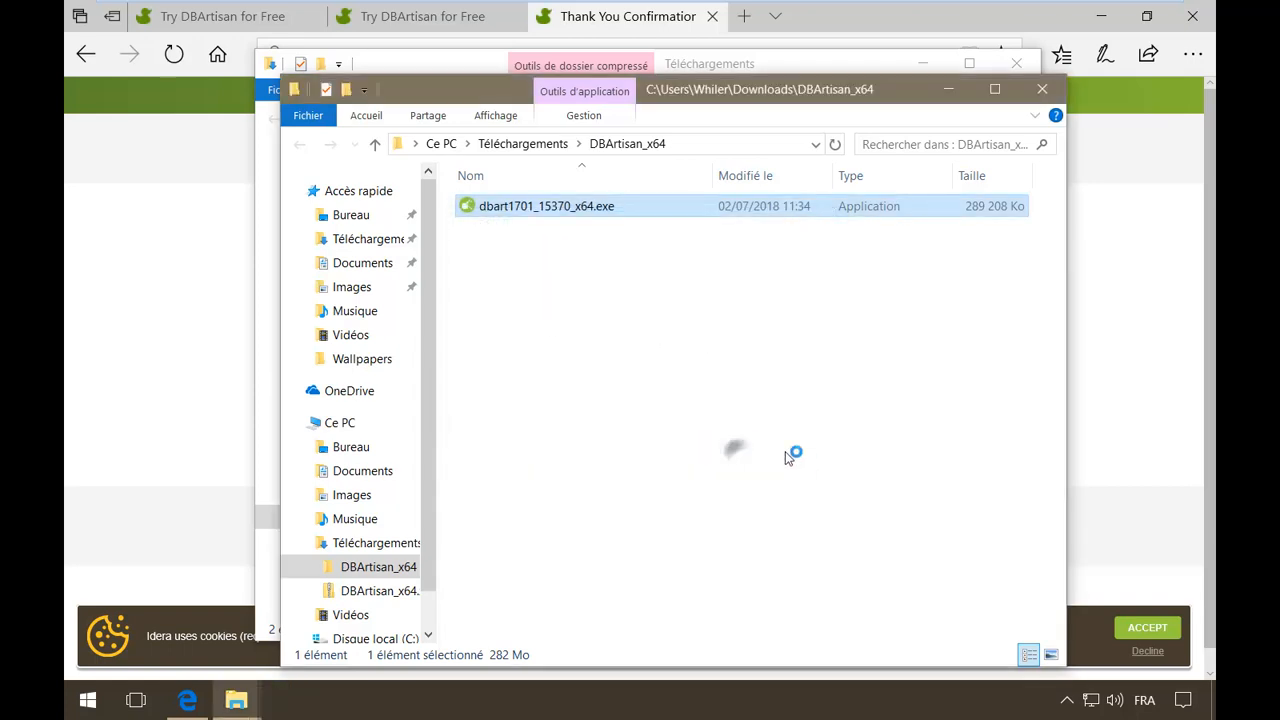
# Close both file explorer windows and the web browser
pyautogui.click(1042, 90)
pyautogui.click(1016, 63)
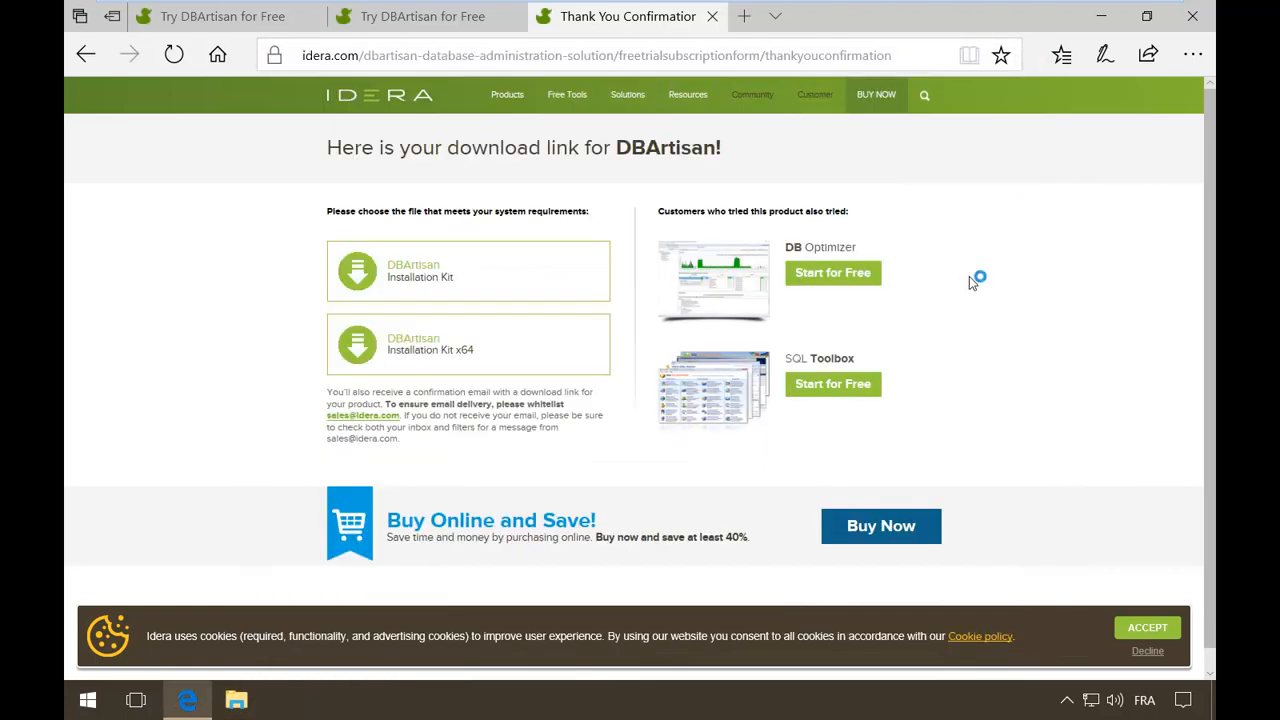
pyautogui.click(1192, 16)
# Look at the new IDERA user account form linked from the product registration dialog, and return to the dialog
pyautogui.click(586, 398)
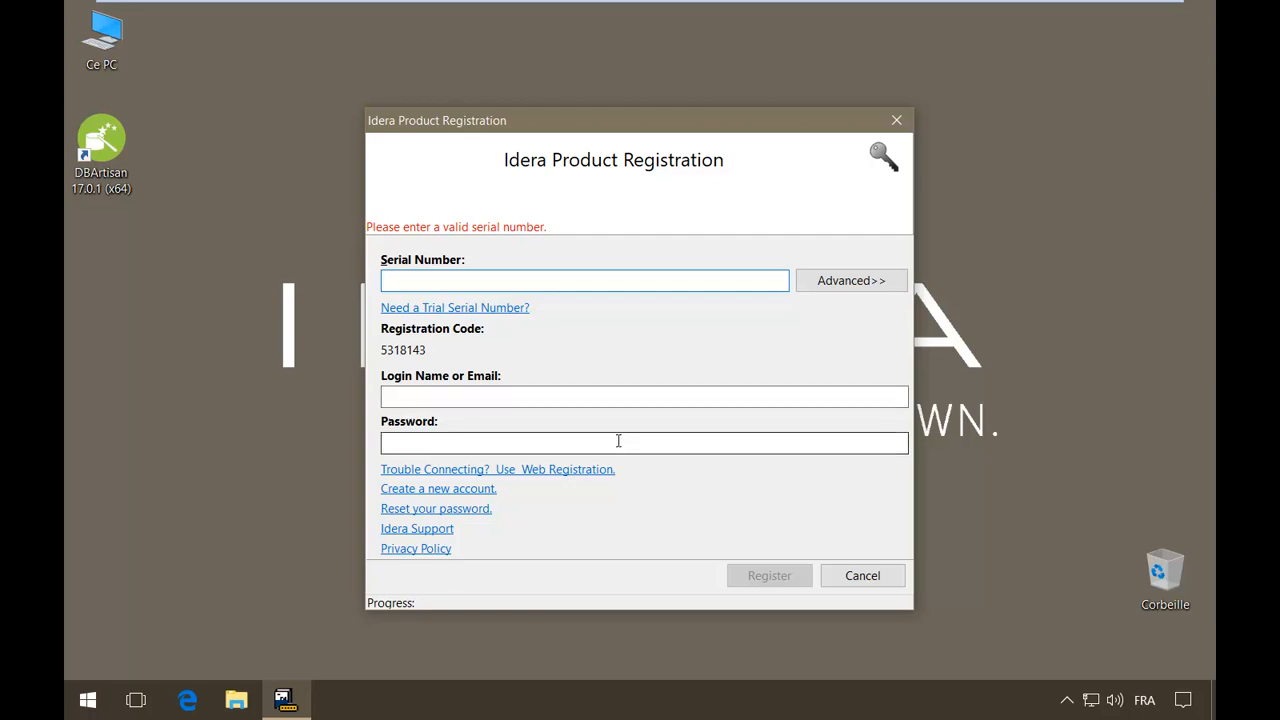
pyautogui.click(458, 488)
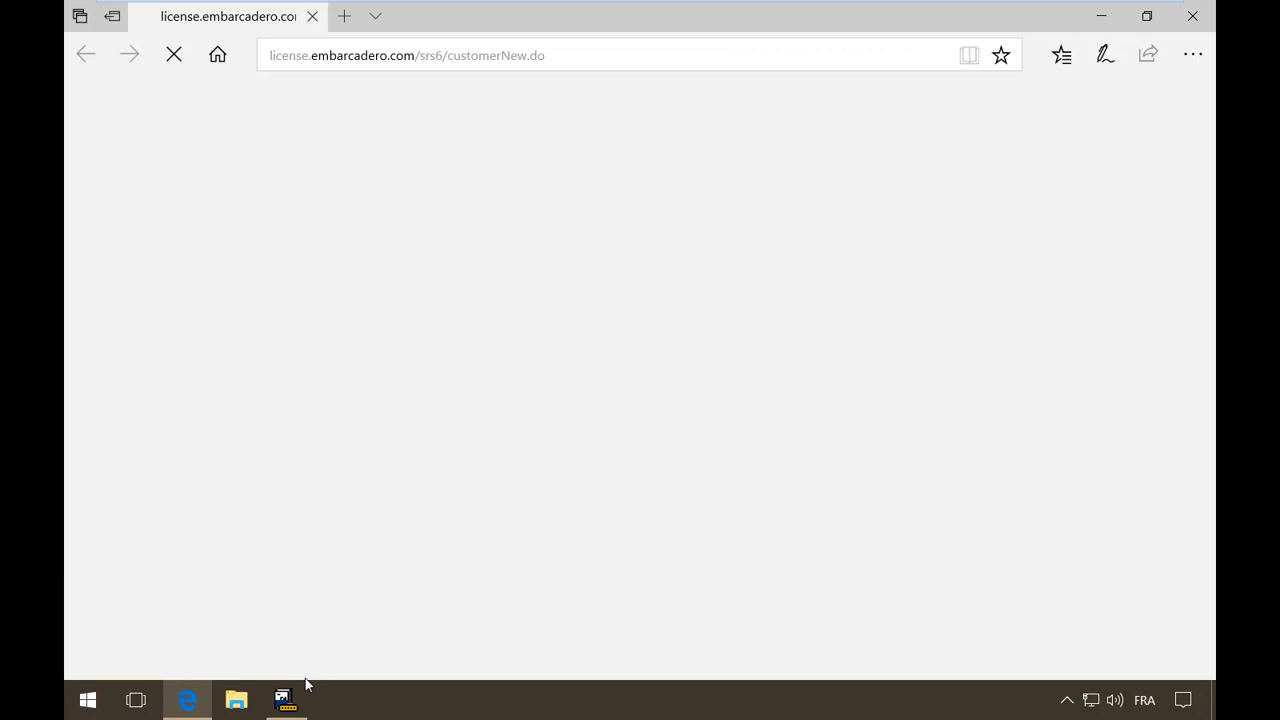
pyautogui.click(285, 699)
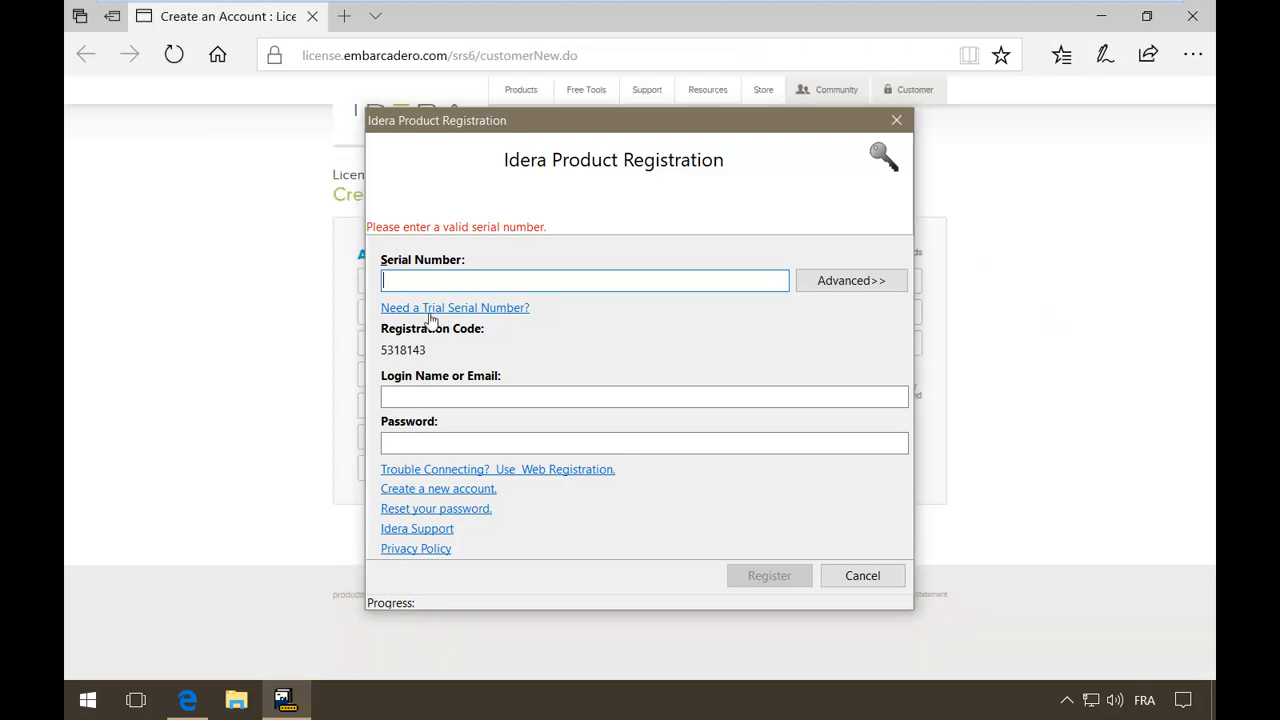
pyautogui.click(222, 334)
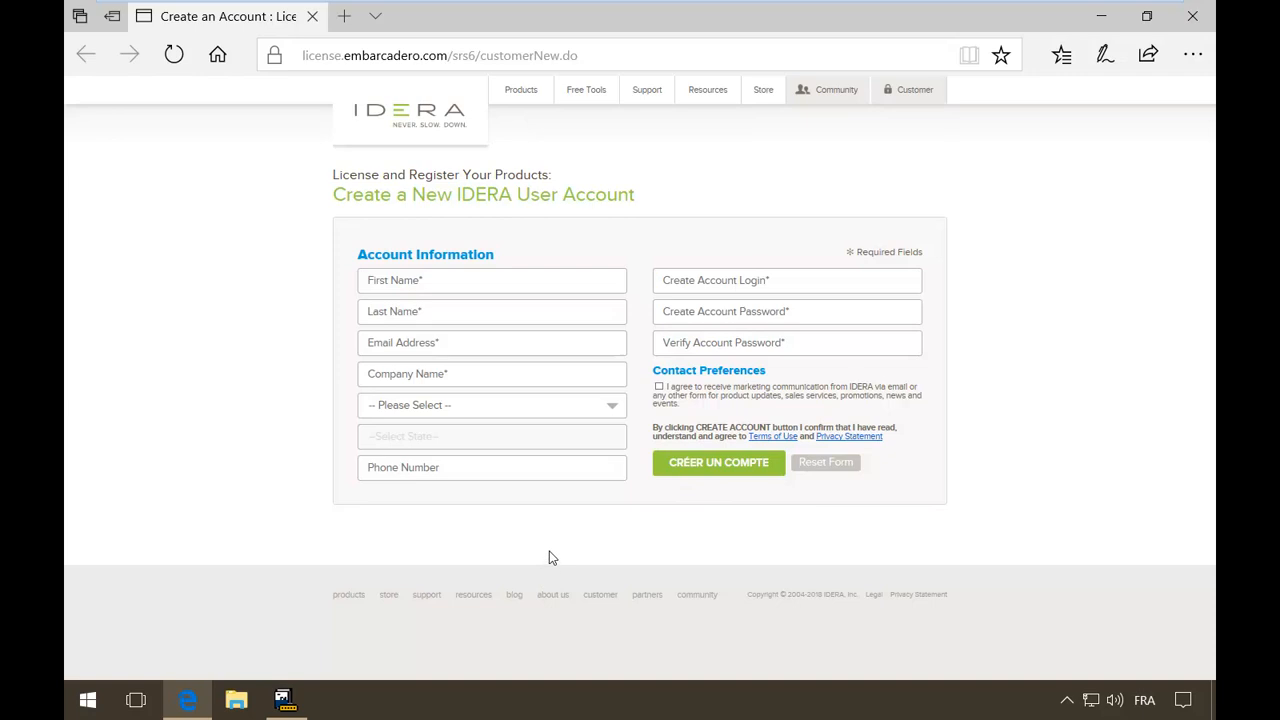
pyautogui.click(292, 702)
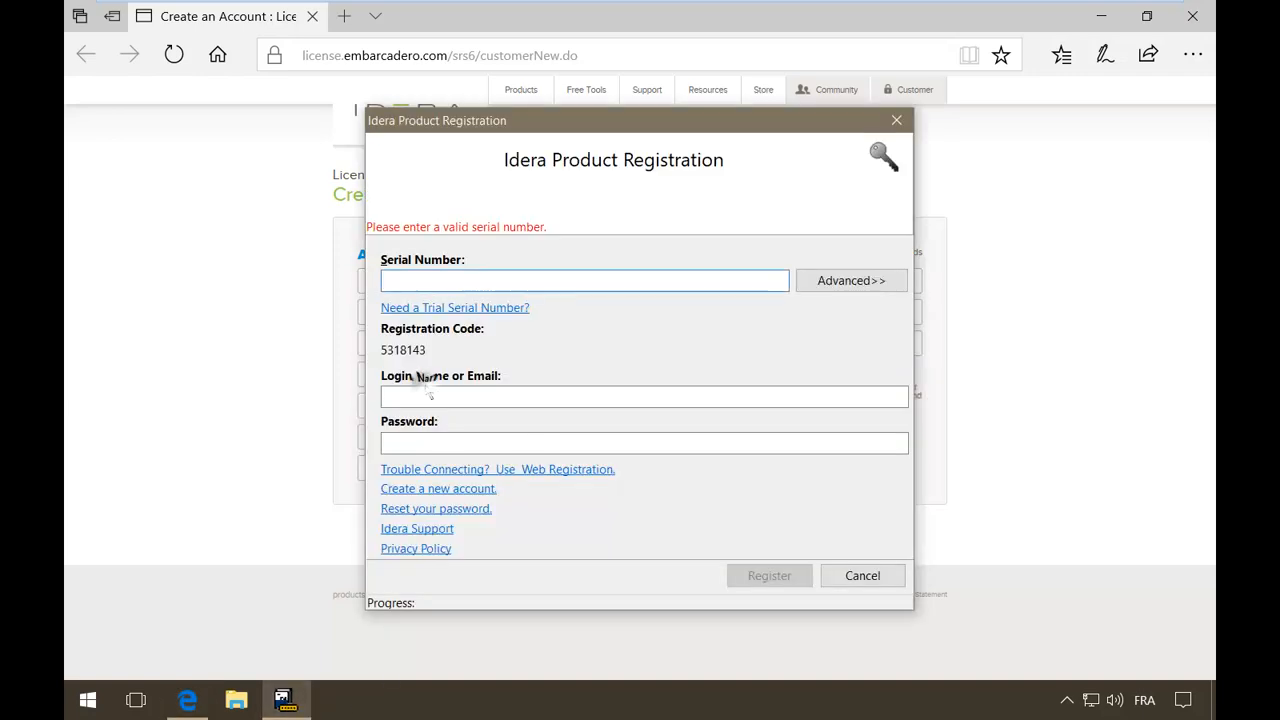
# Move the product registration dialog around to look at the new account form behind it
pyautogui.click(486, 395)
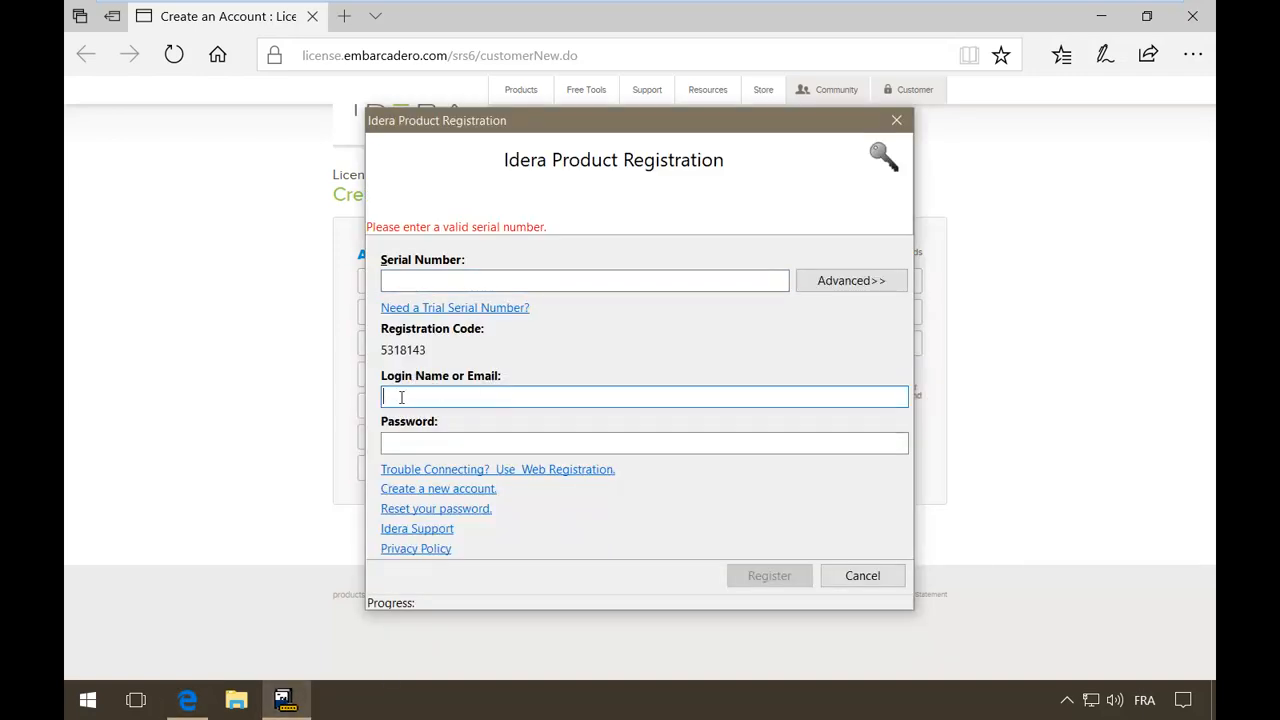
pyautogui.moveTo(520, 120); pyautogui.dragTo(445, 333)
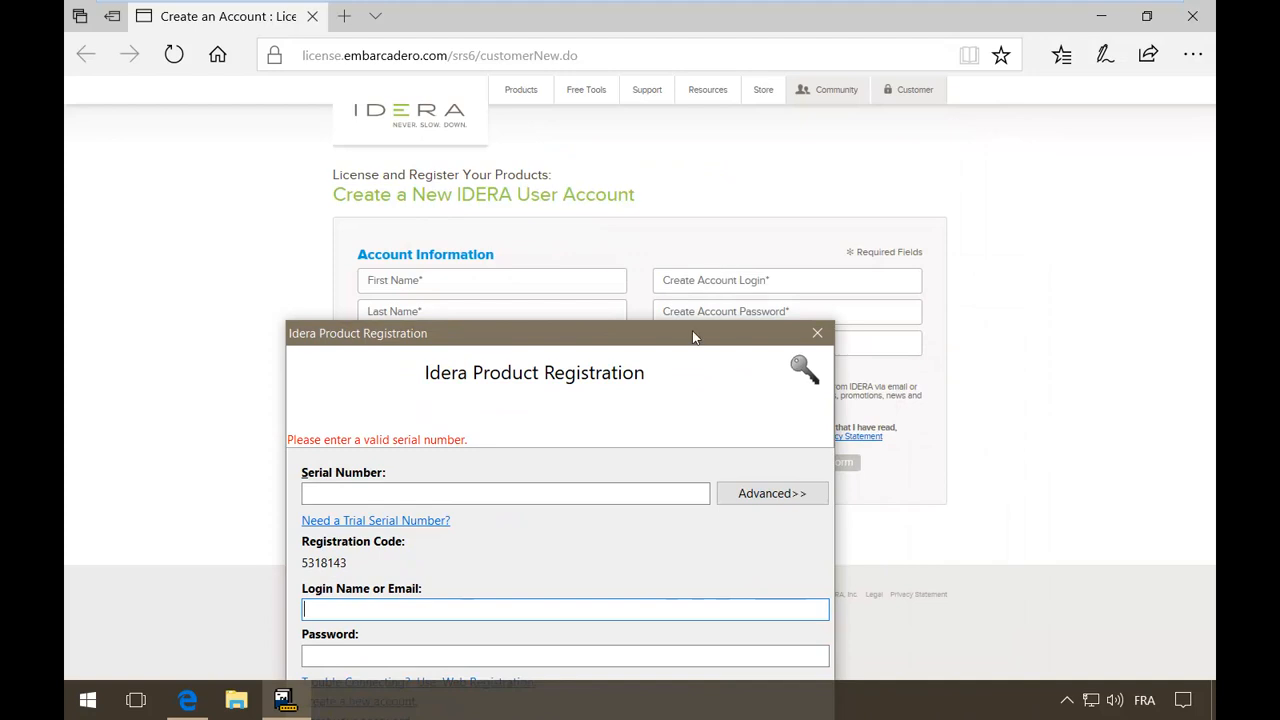
pyautogui.moveTo(664, 341); pyautogui.dragTo(986, 224)
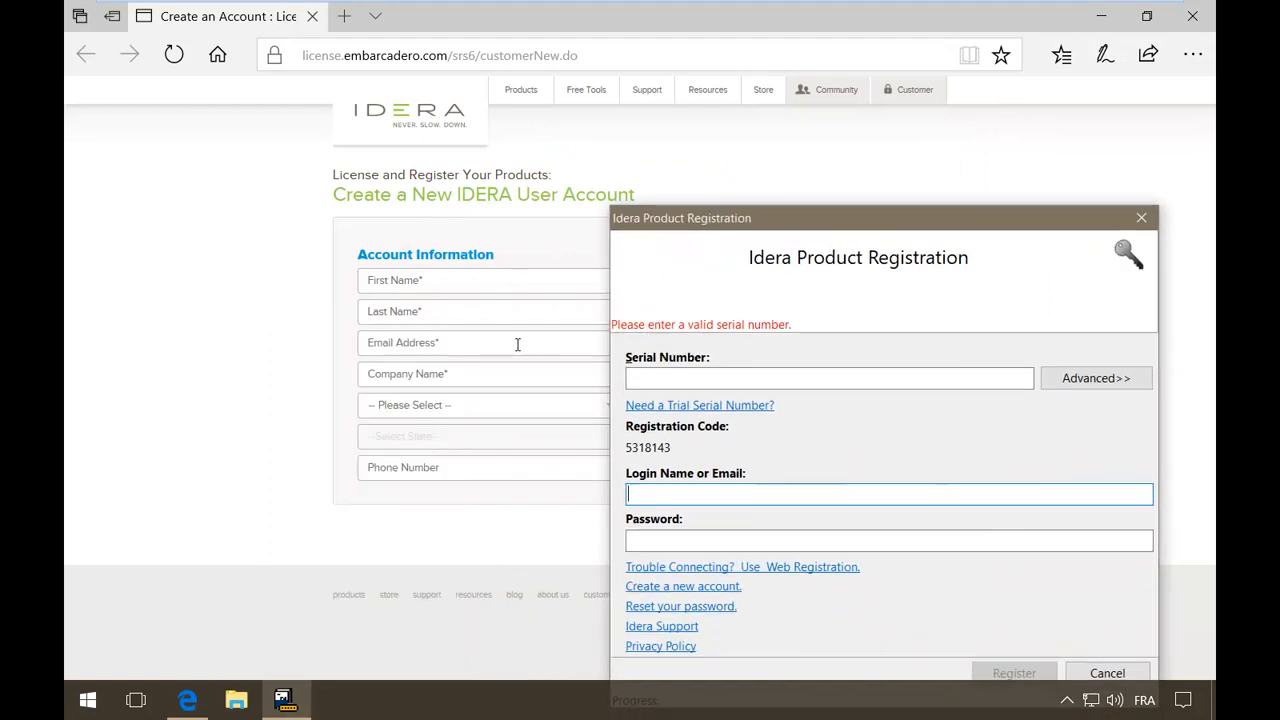
pyautogui.moveTo(766, 216); pyautogui.dragTo(653, 105)
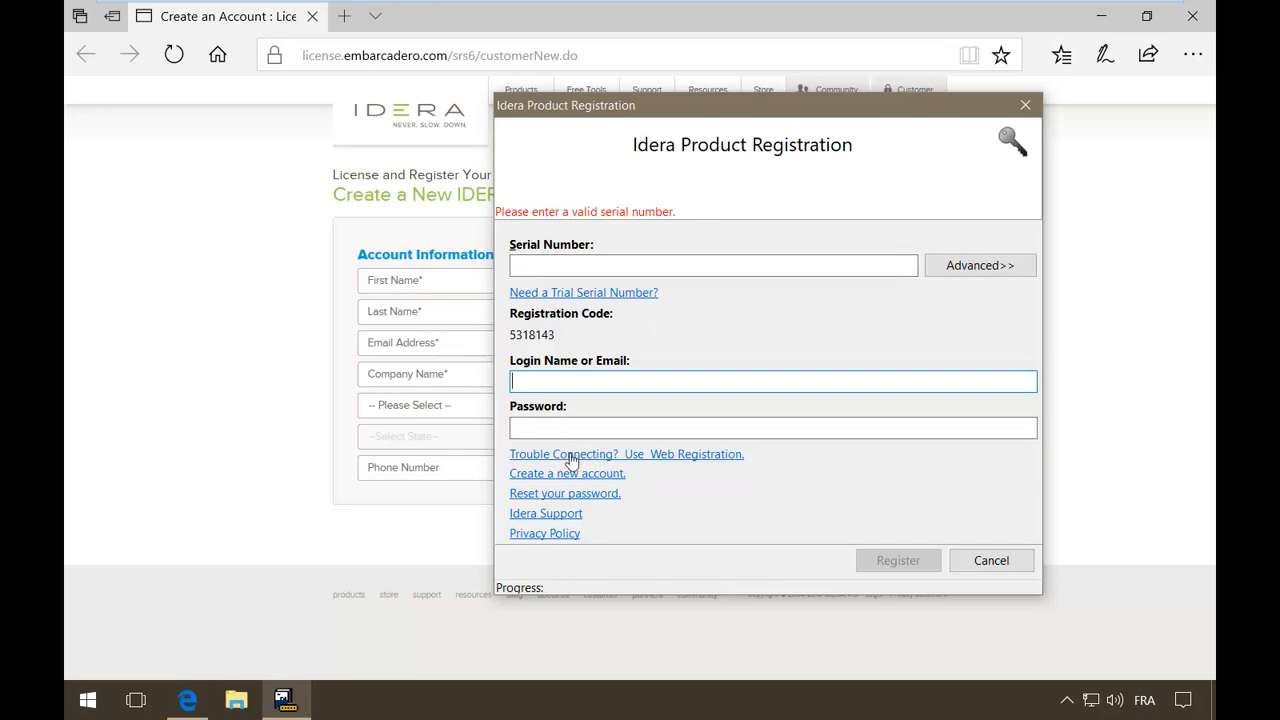
# Copy the Idera web registration URL, launch the web registration, and examine its serial number and registration code fields
pyautogui.click(618, 456)
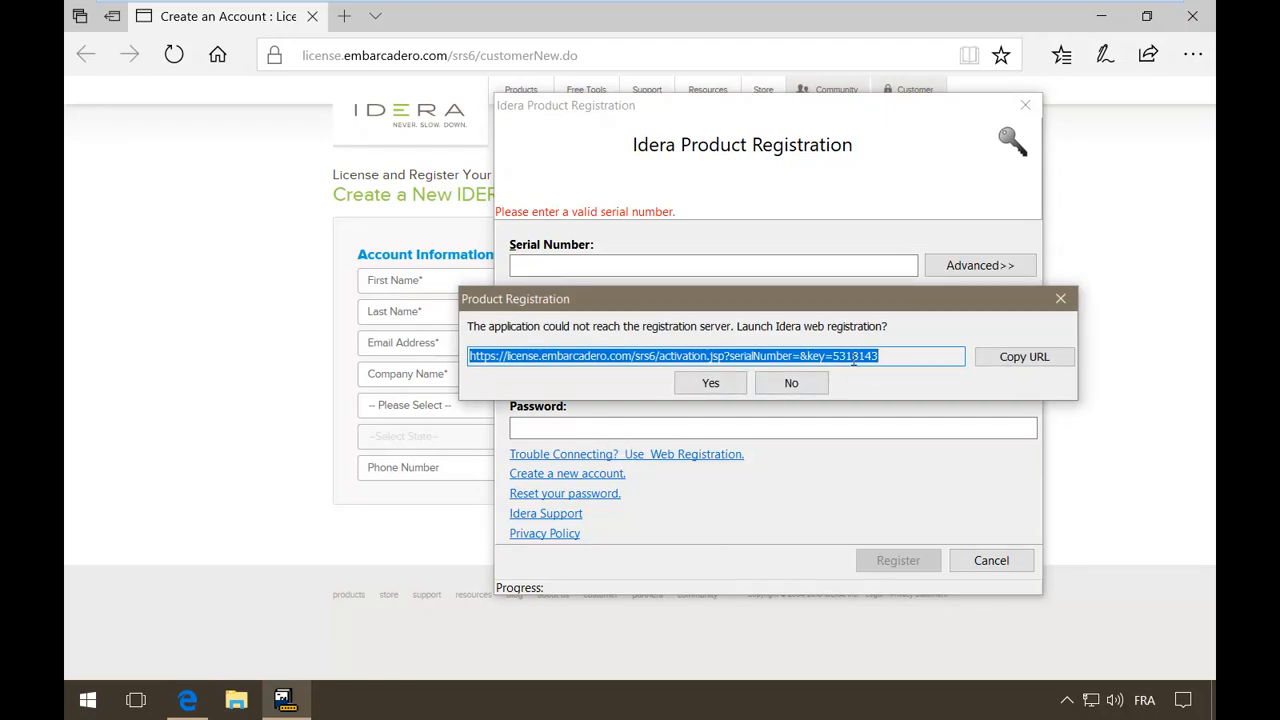
pyautogui.click(1012, 362)
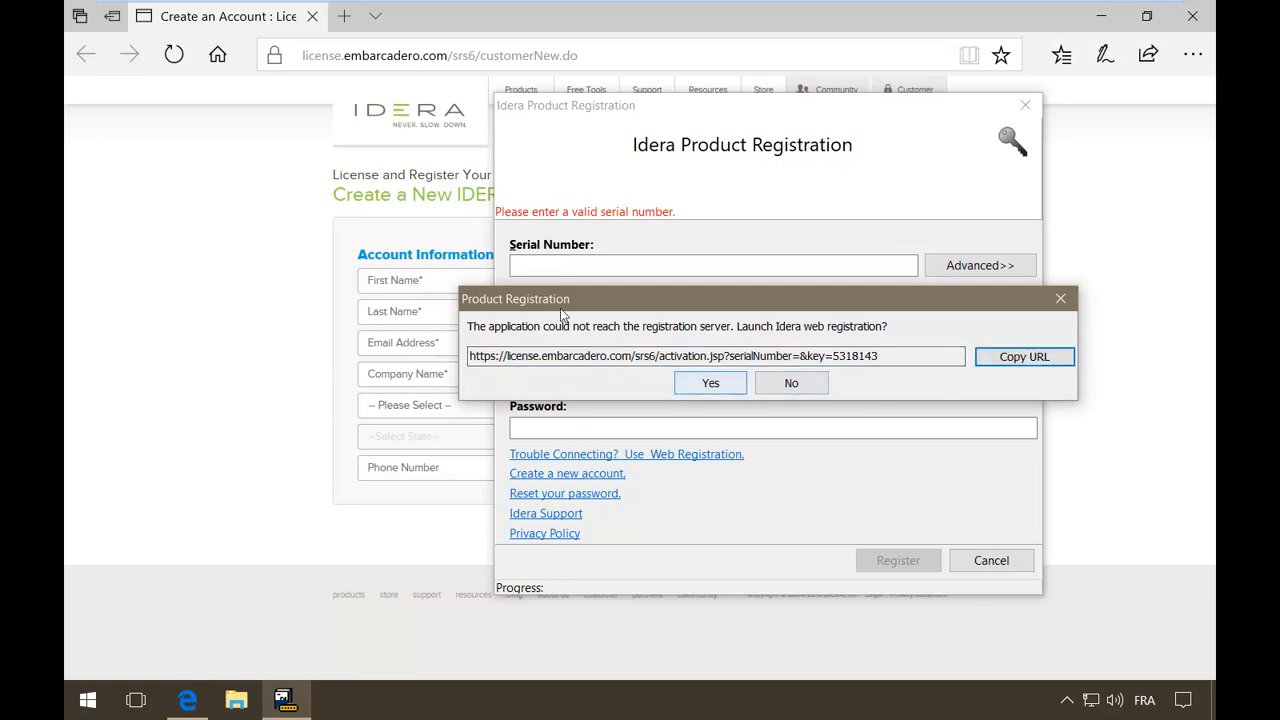
pyautogui.click(704, 388)
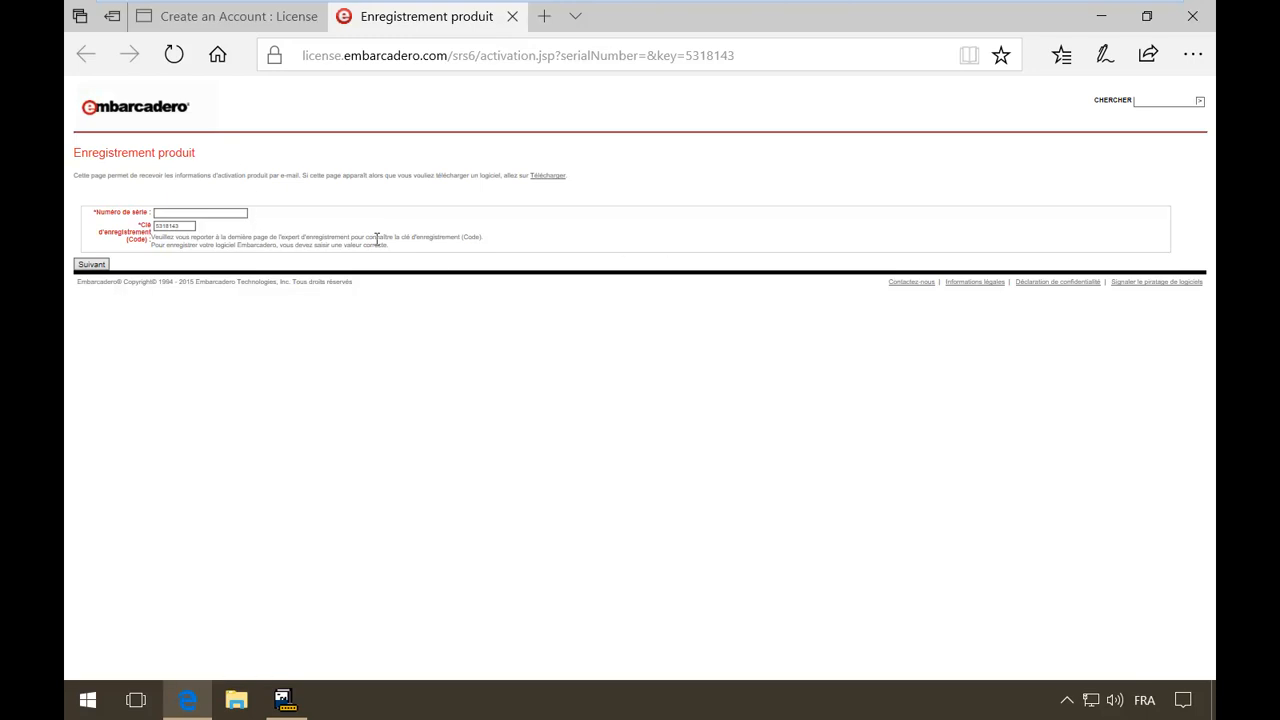
pyautogui.click(200, 212)
pyautogui.click(182, 226)
pyautogui.moveTo(134, 224); pyautogui.dragTo(151, 232)
pyautogui.click(198, 208)
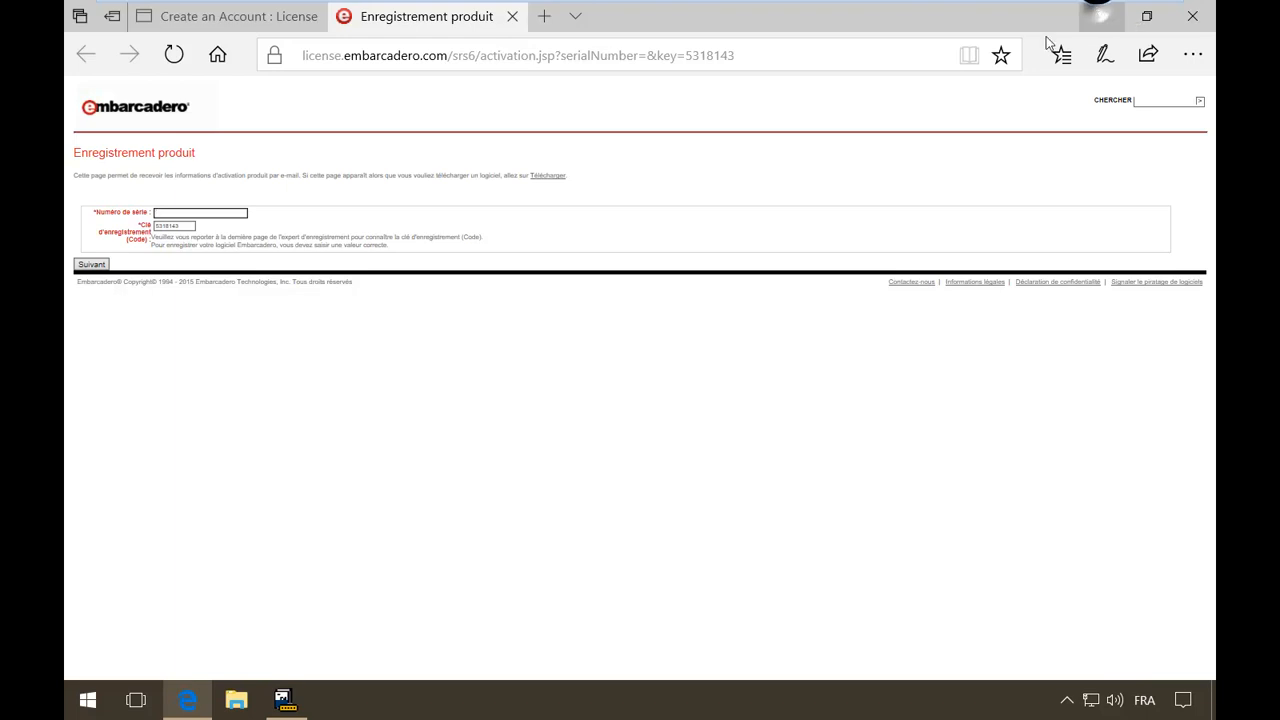
# Minimize the browser, open the advanced license management from the registration dialog, and look at the license file import without choosing a file
pyautogui.click(1100, 16)
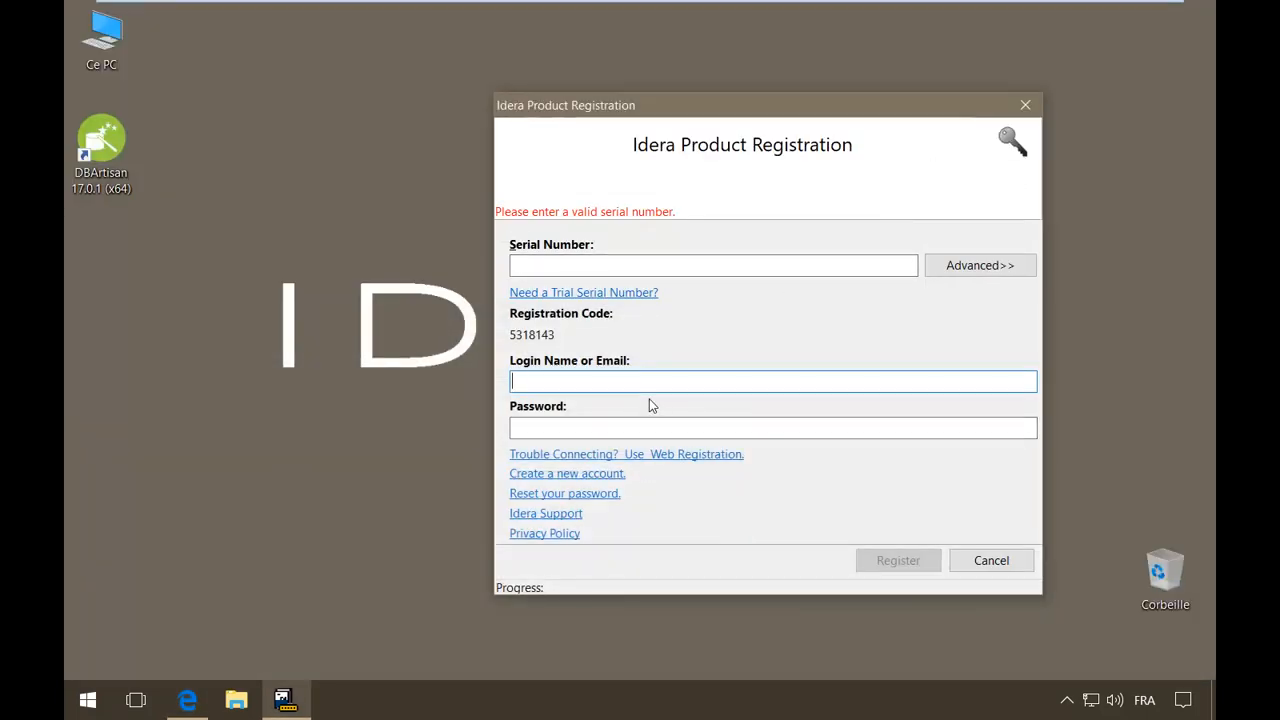
pyautogui.click(956, 265)
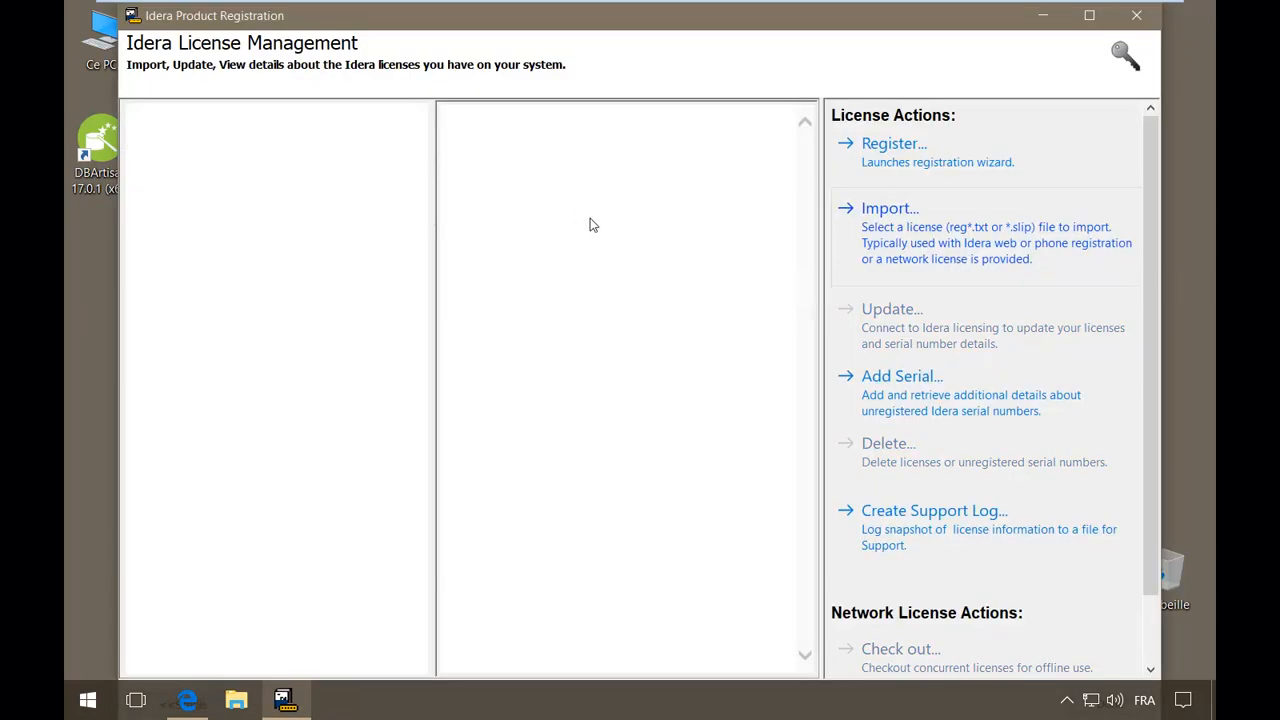
pyautogui.click(956, 231)
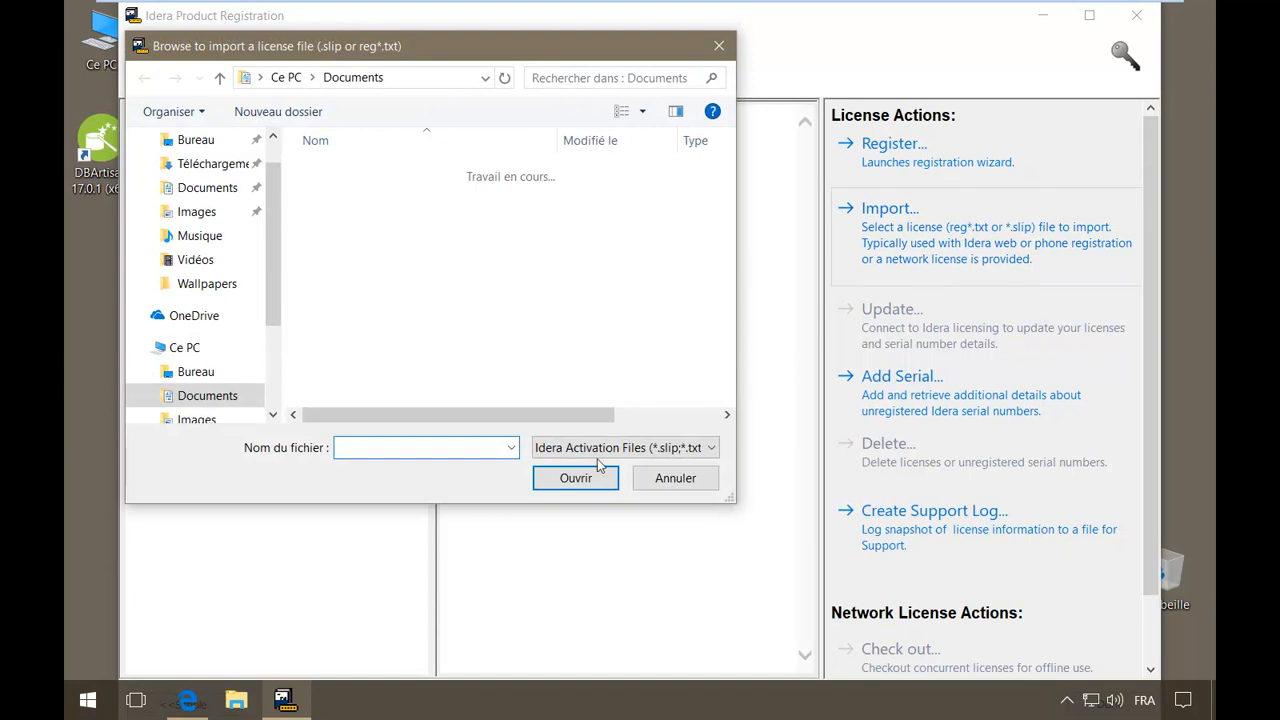
pyautogui.click(684, 482)
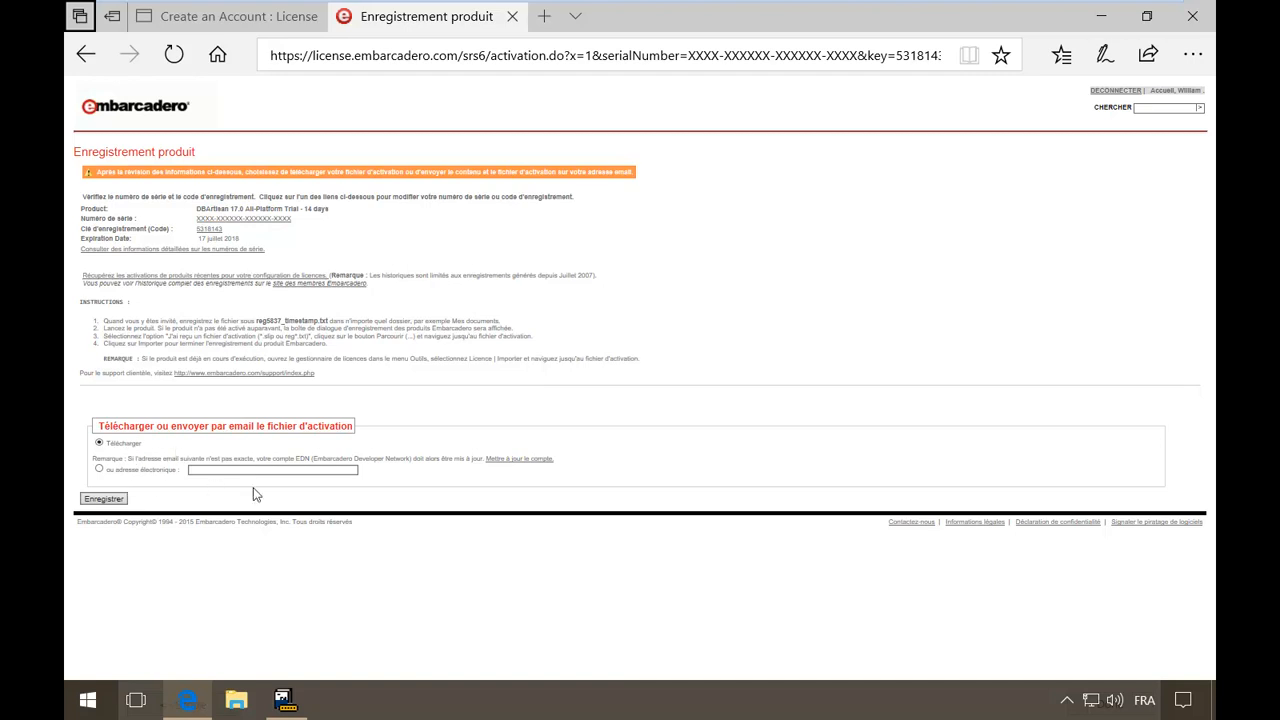
# Download and save the activation file reg5837_1530525334000.txt from the web registration page
pyautogui.click(96, 498)
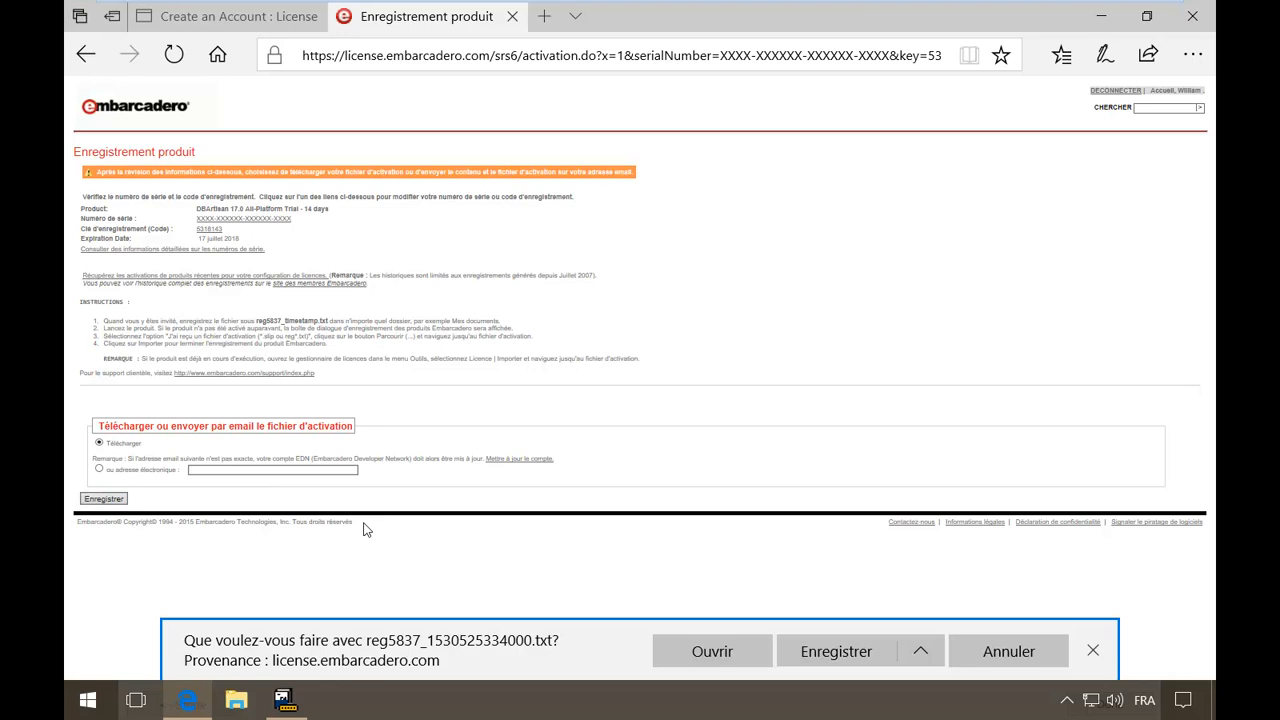
pyautogui.click(862, 651)
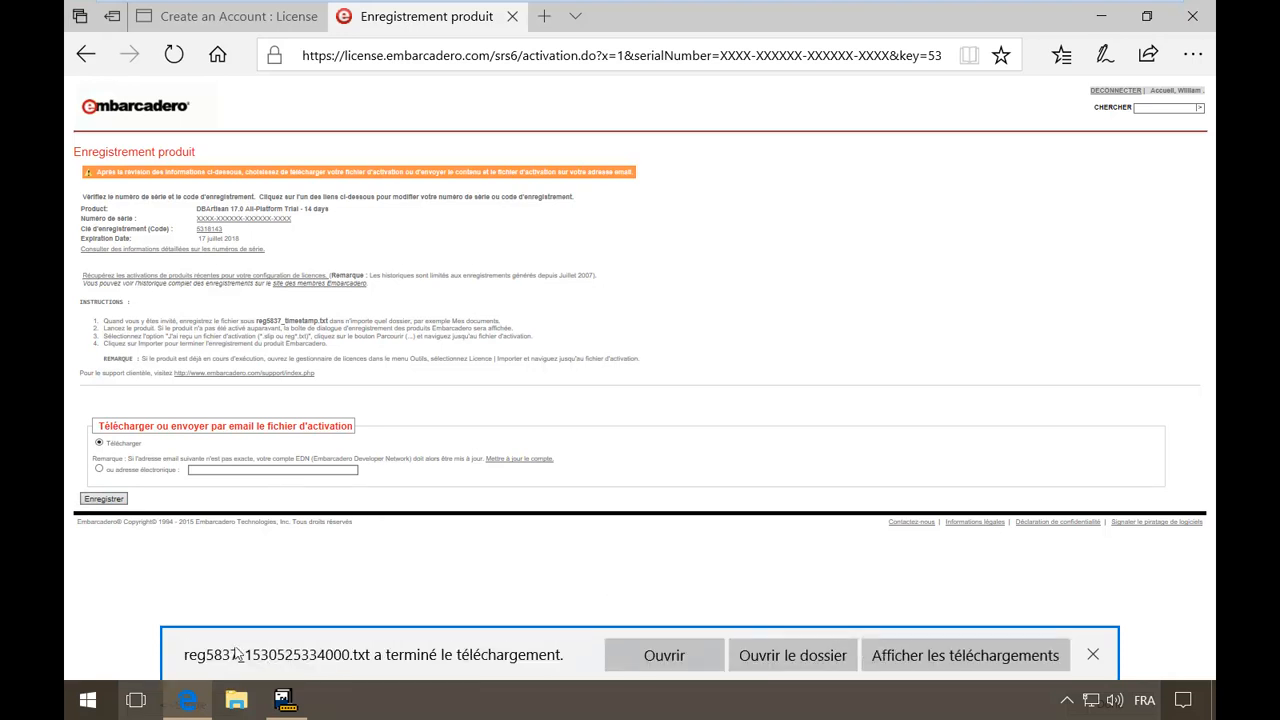
# Import reg5837_1530525334000.txt from Téléchargements into the Idera license management, view the imported license's details, and close the window
pyautogui.click(285, 700)
pyautogui.click(850, 245)
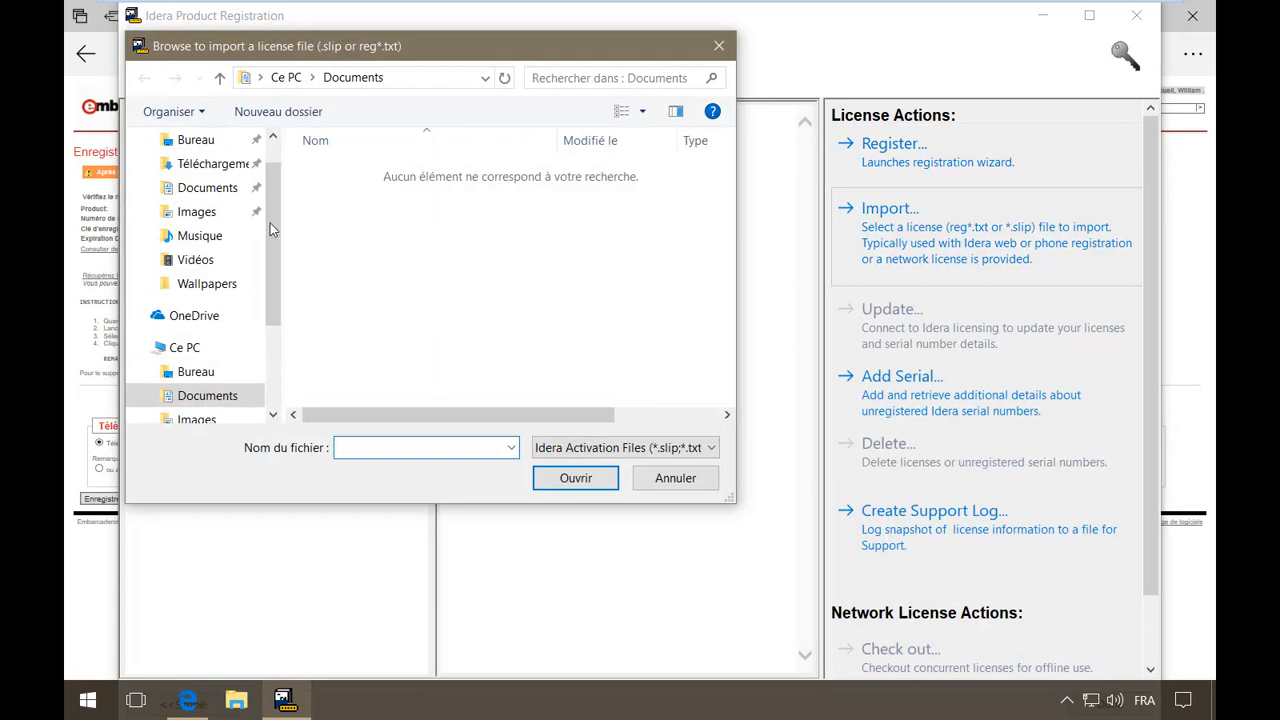
pyautogui.click(213, 163)
pyautogui.click(380, 192)
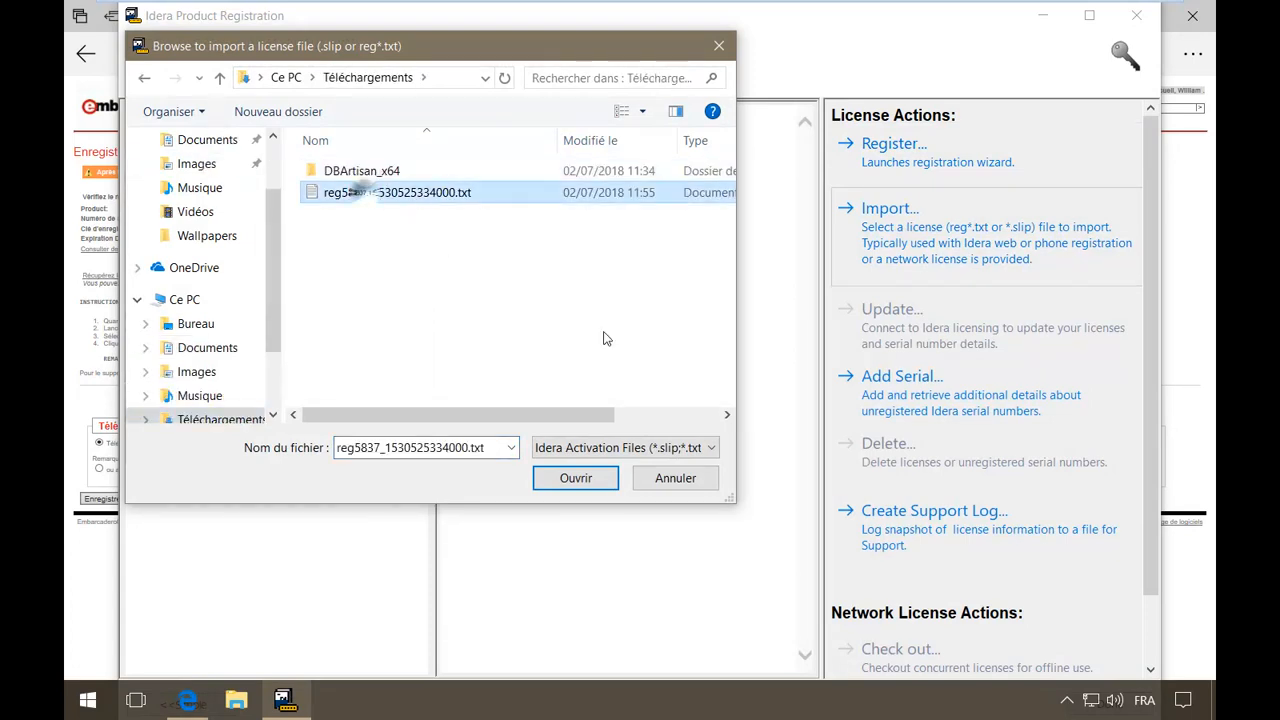
pyautogui.click(575, 478)
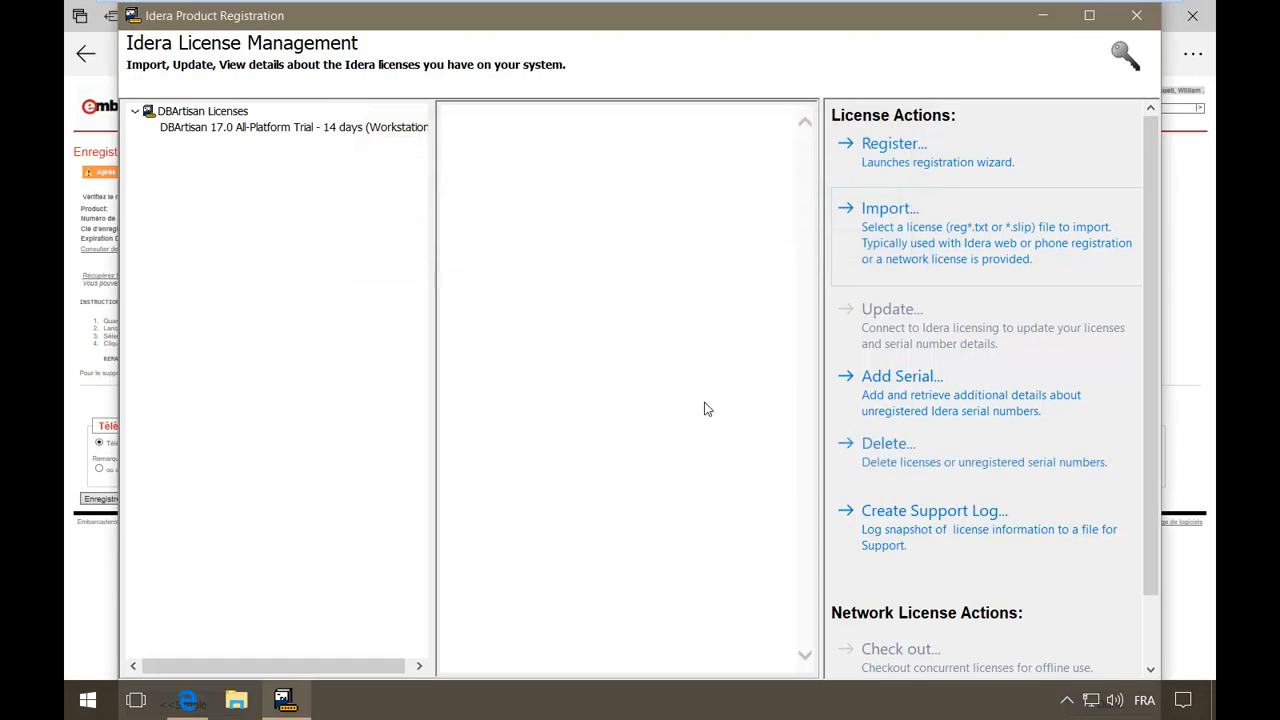
pyautogui.click(198, 128)
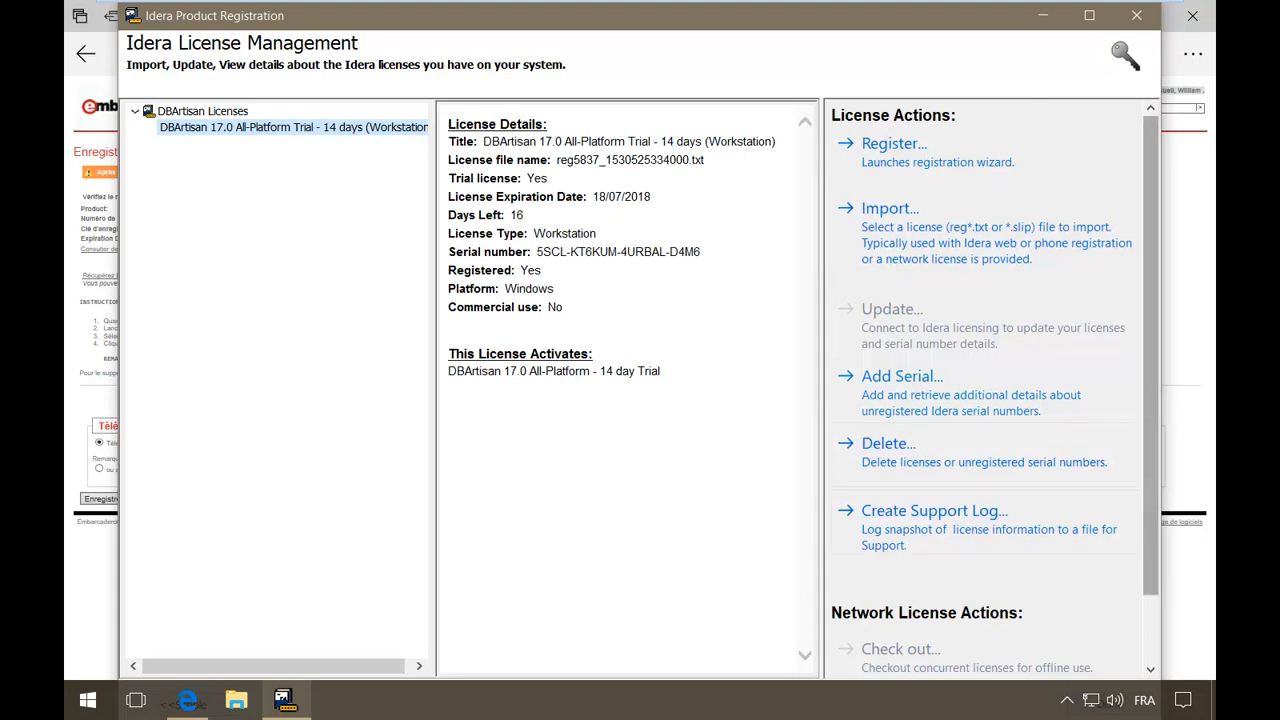
pyautogui.click(1138, 20)
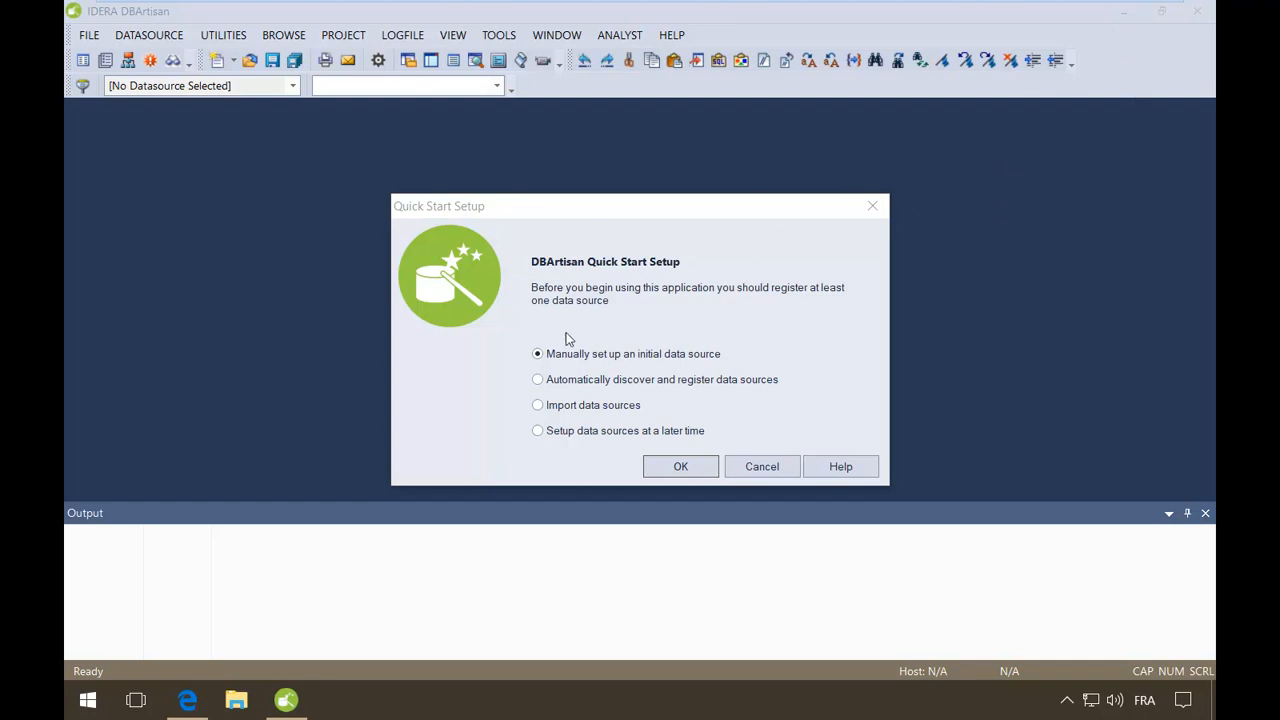
# Start manually setting up an initial data source with Microsoft SQL Server as the database type
pyautogui.click(677, 472)
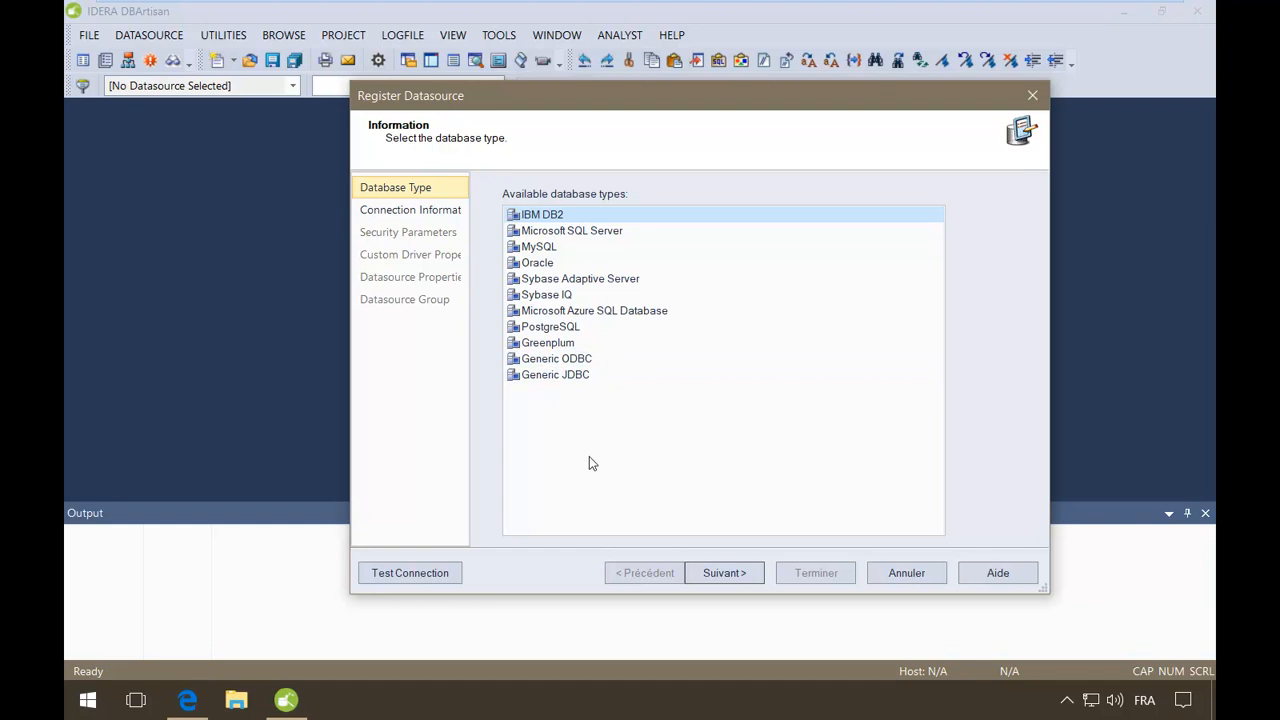
pyautogui.click(594, 231)
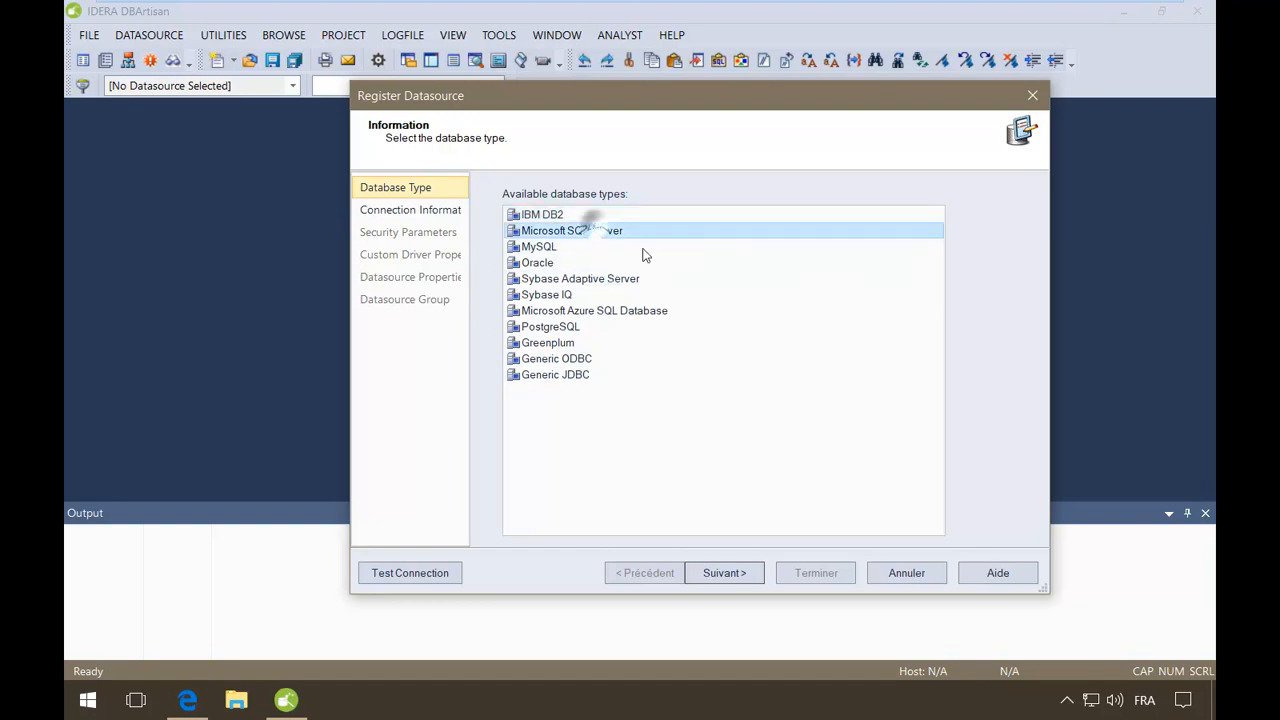
pyautogui.click(724, 576)
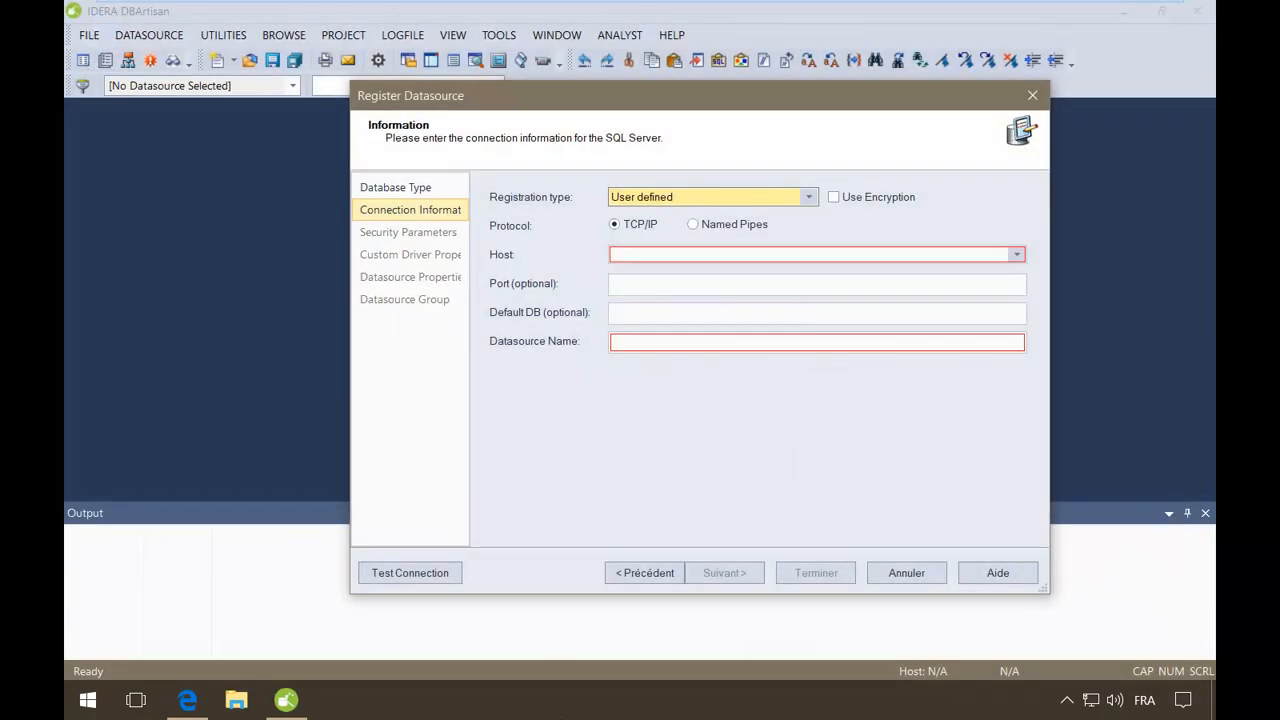
# Set the connection's host to ETFRSQL2012 and the datasource name to "Video installation", and continue to the security parameters
pyautogui.click(684, 255)
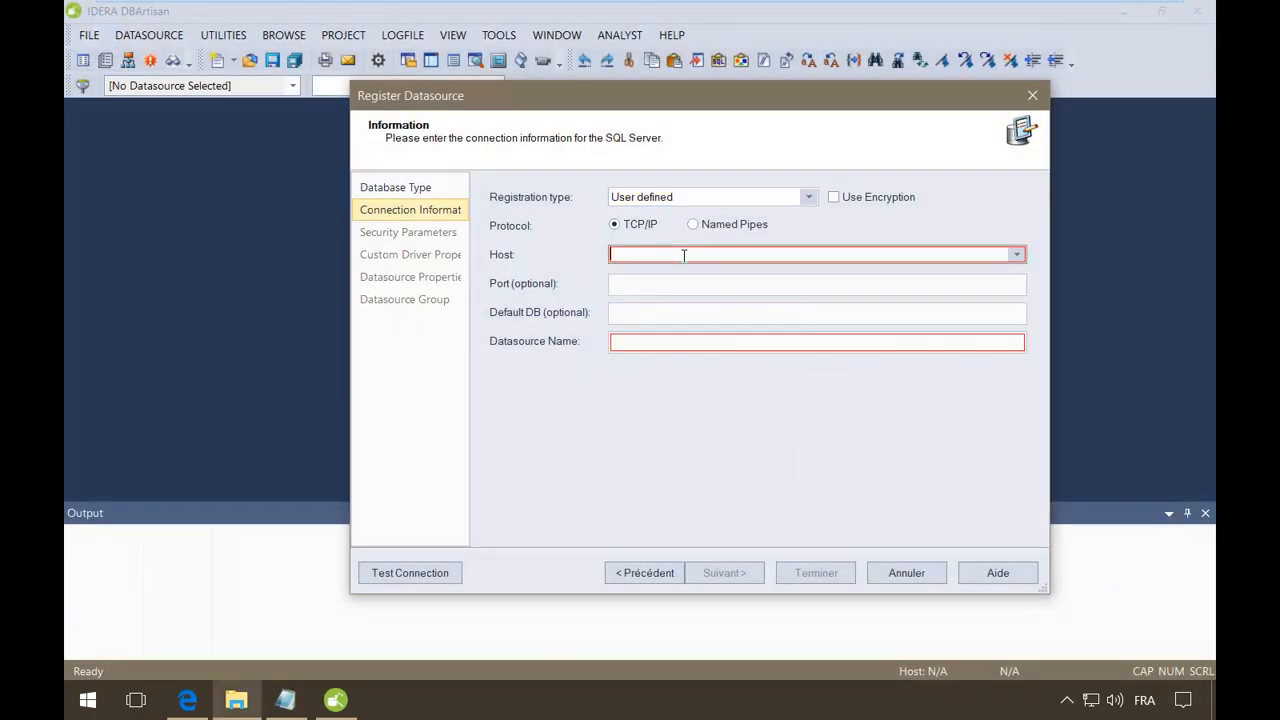
pyautogui.hotkey('ctrl', 'v')
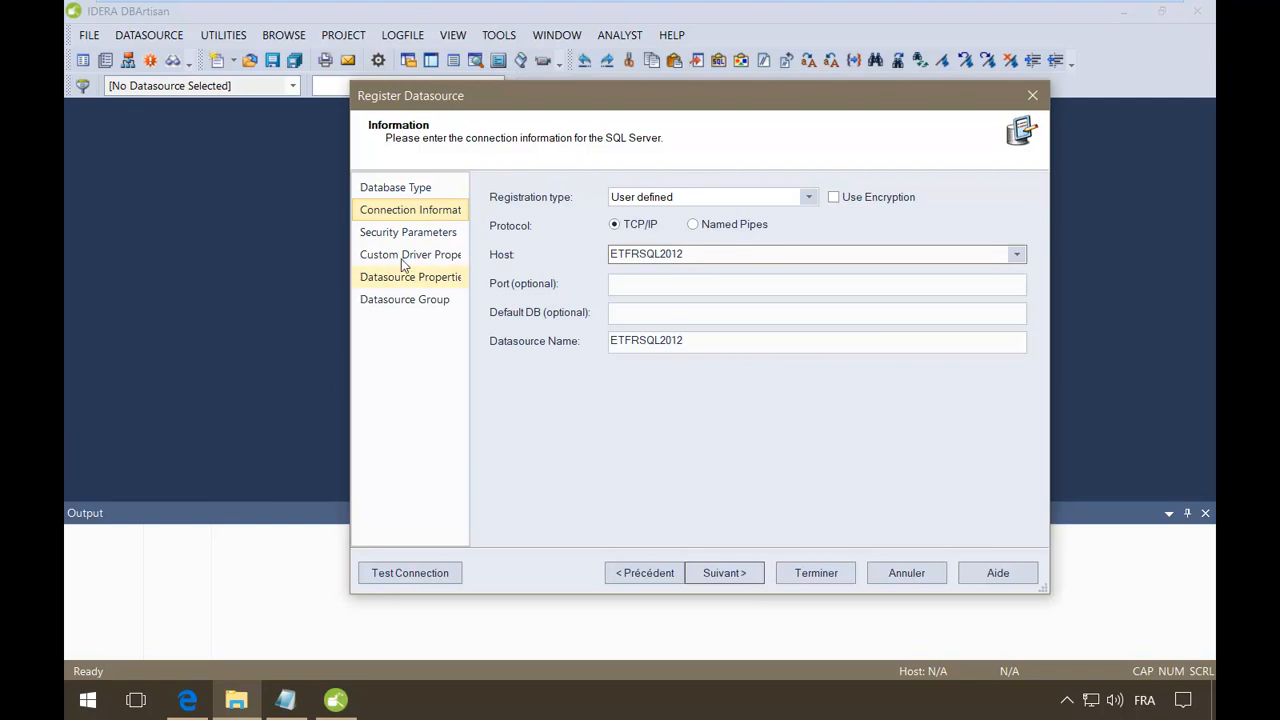
pyautogui.doubleClick(721, 343)
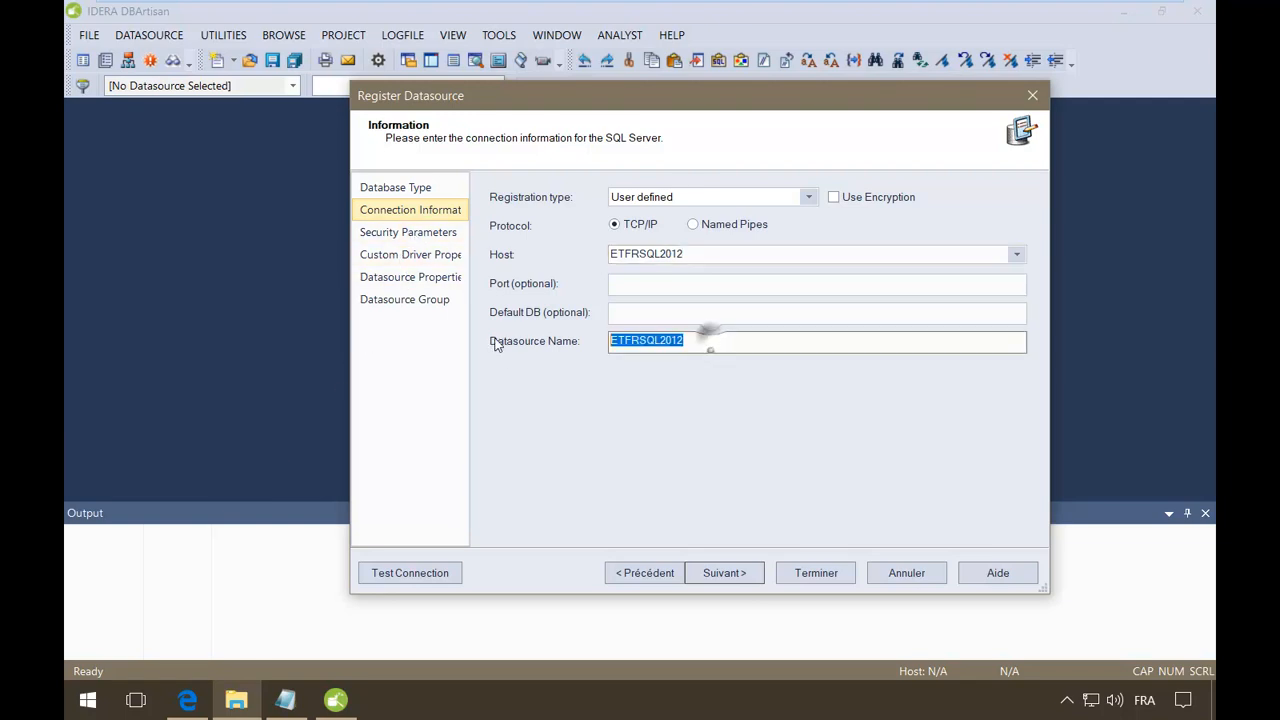
pyautogui.write('Video')
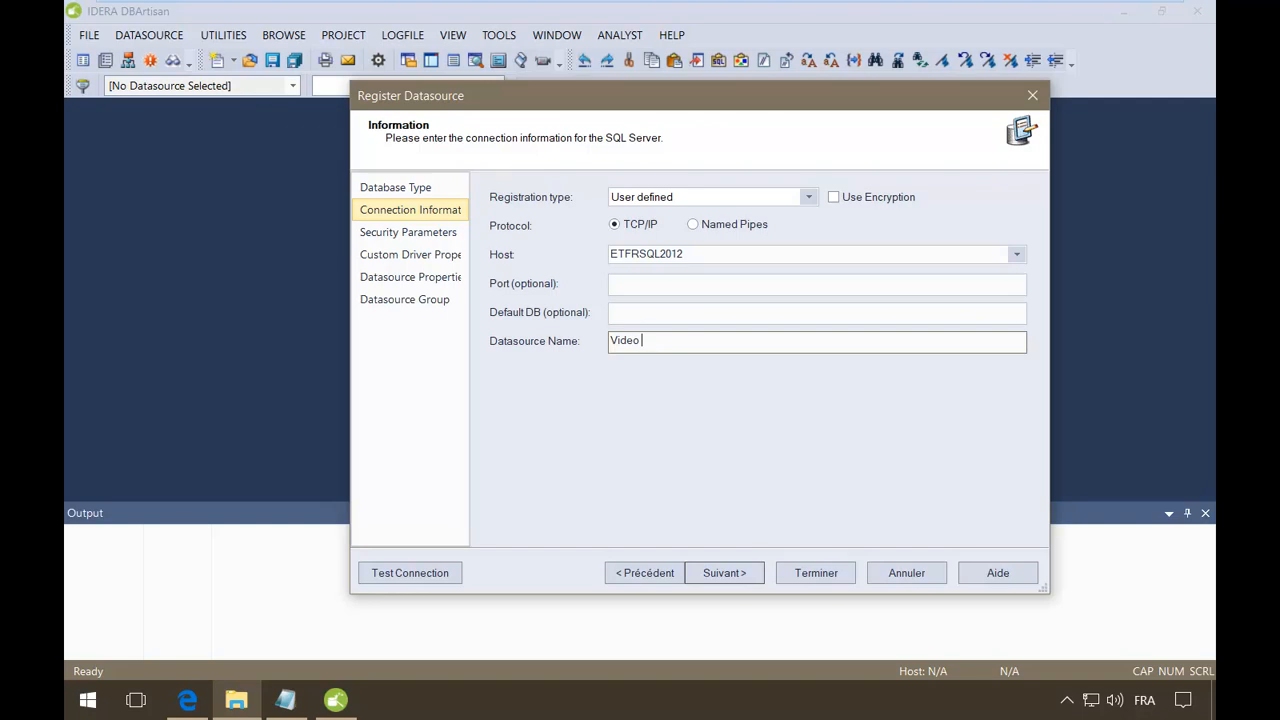
pyautogui.write(' instala')
pyautogui.press('BackSpace')
pyautogui.press('BackSpace')
pyautogui.write('allation')
pyautogui.click(728, 575)
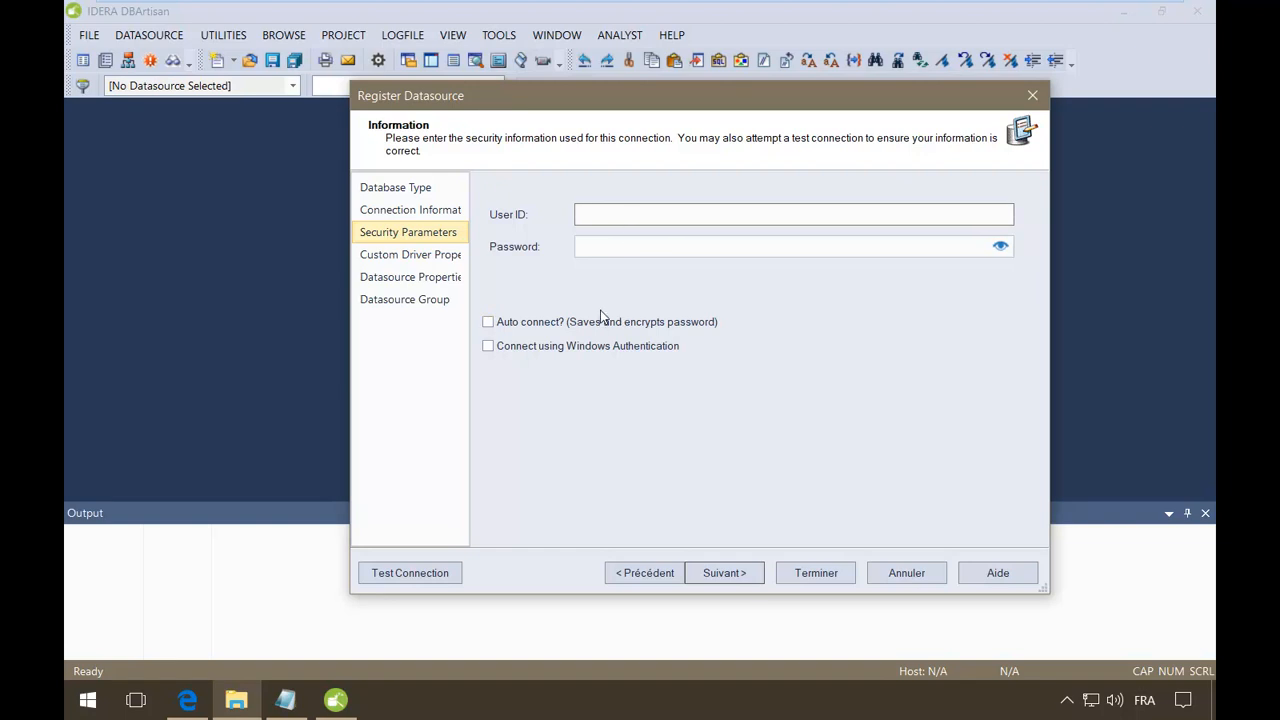
# Enter the user ID gim and the account password, enable Auto connect, and test the connection
pyautogui.write('gim')
pyautogui.press('Tab')
pyautogui.write('gi')
pyautogui.press('BackSpace')
pyautogui.press('BackSpace')
pyautogui.write('••••')
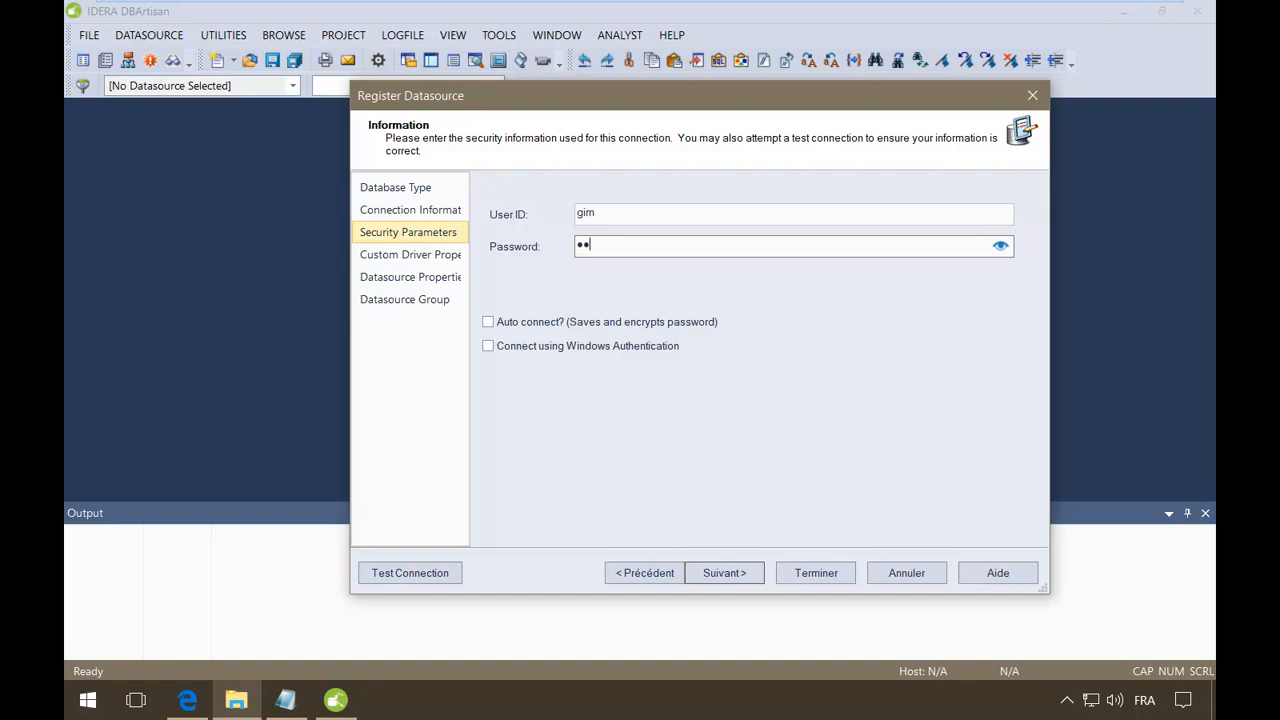
pyautogui.click(530, 323)
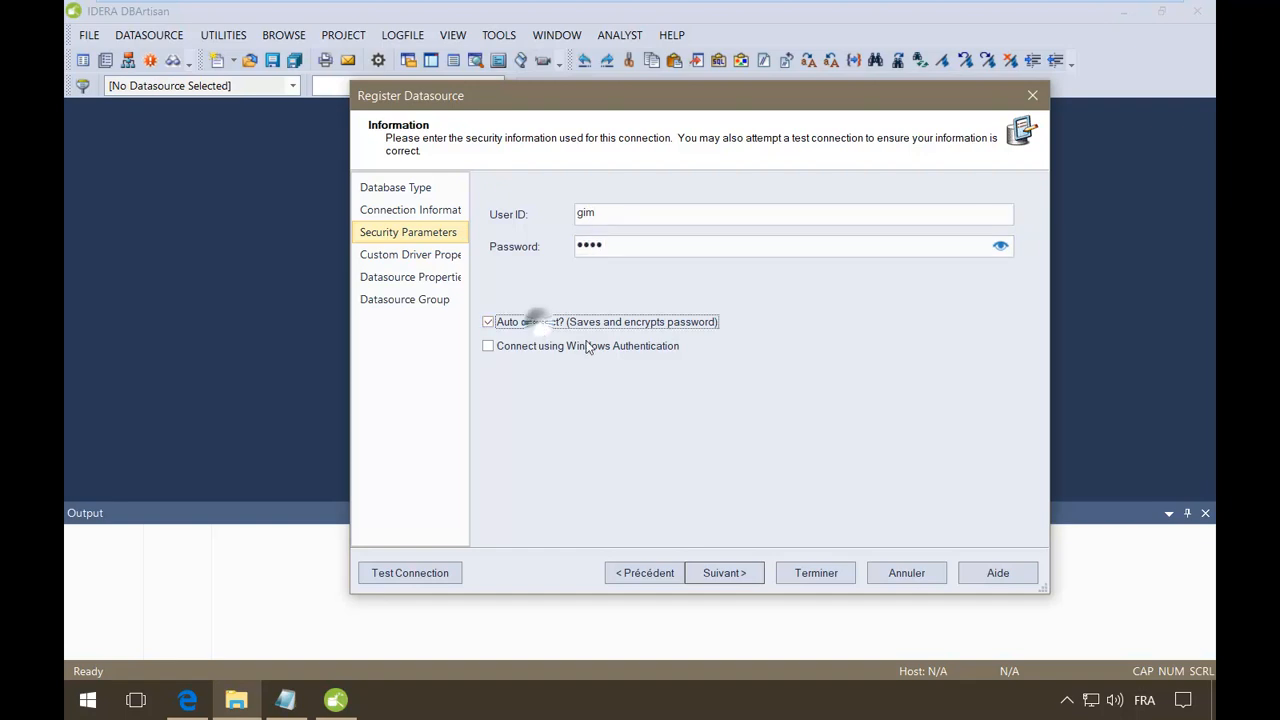
pyautogui.click(408, 572)
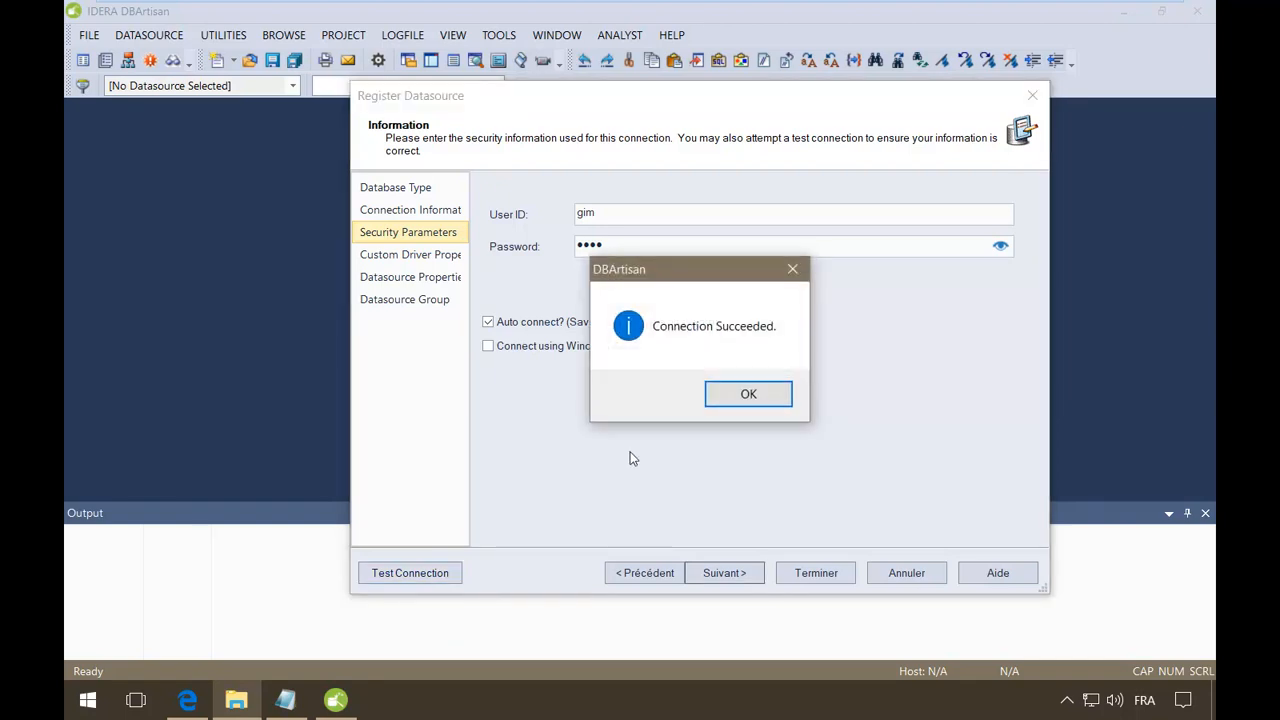
pyautogui.click(750, 394)
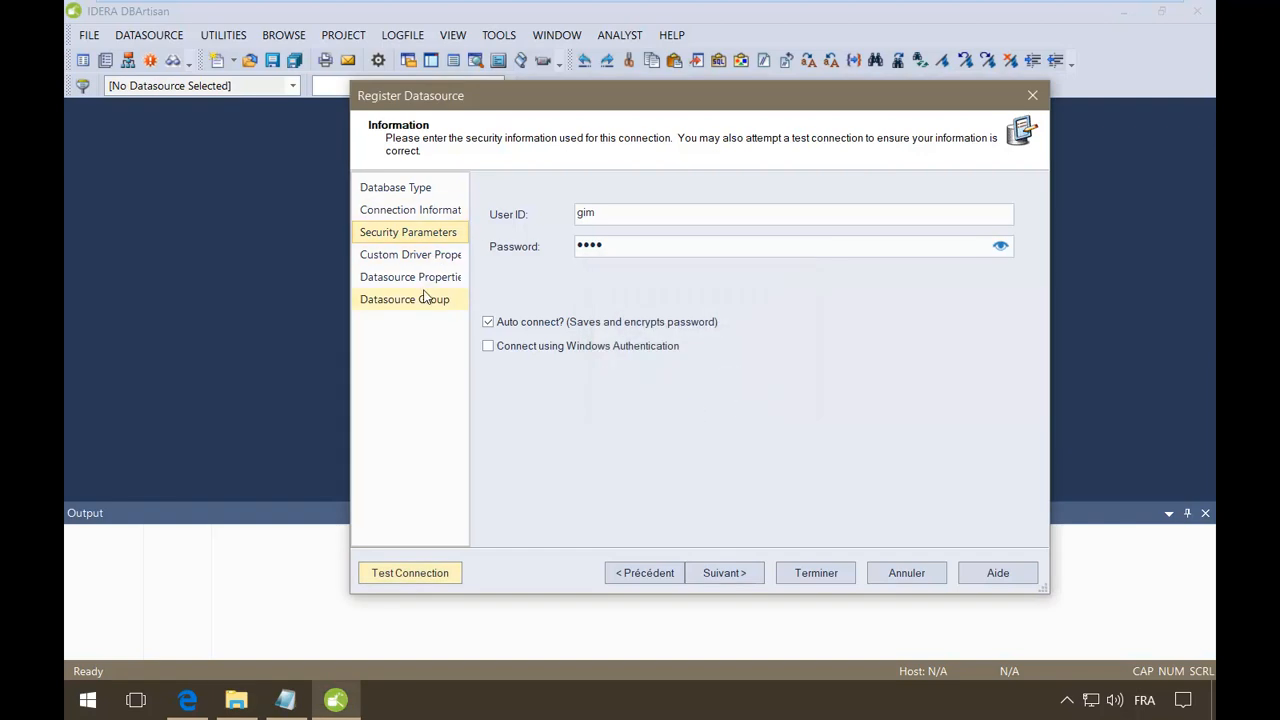
# Assign the datasource in the MS SQL Servers group to the Development category, finish the registration, and show it in the datasource explorer
pyautogui.click(425, 299)
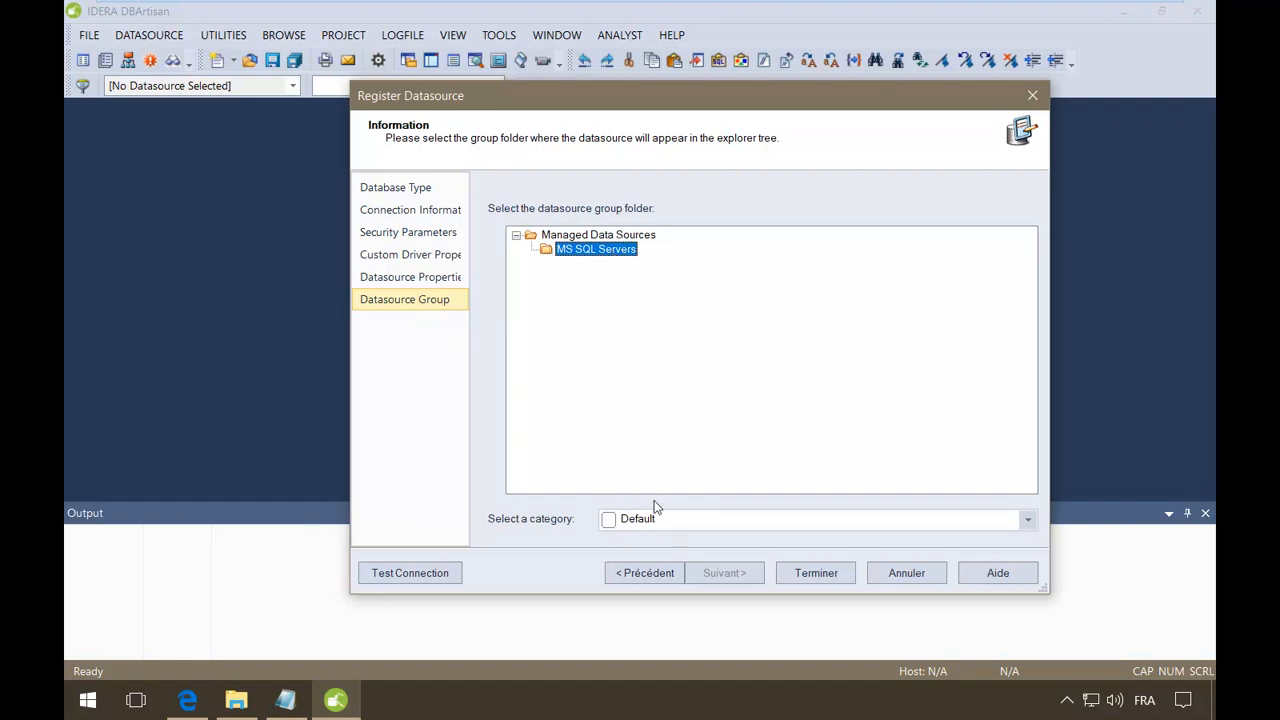
pyautogui.click(704, 518)
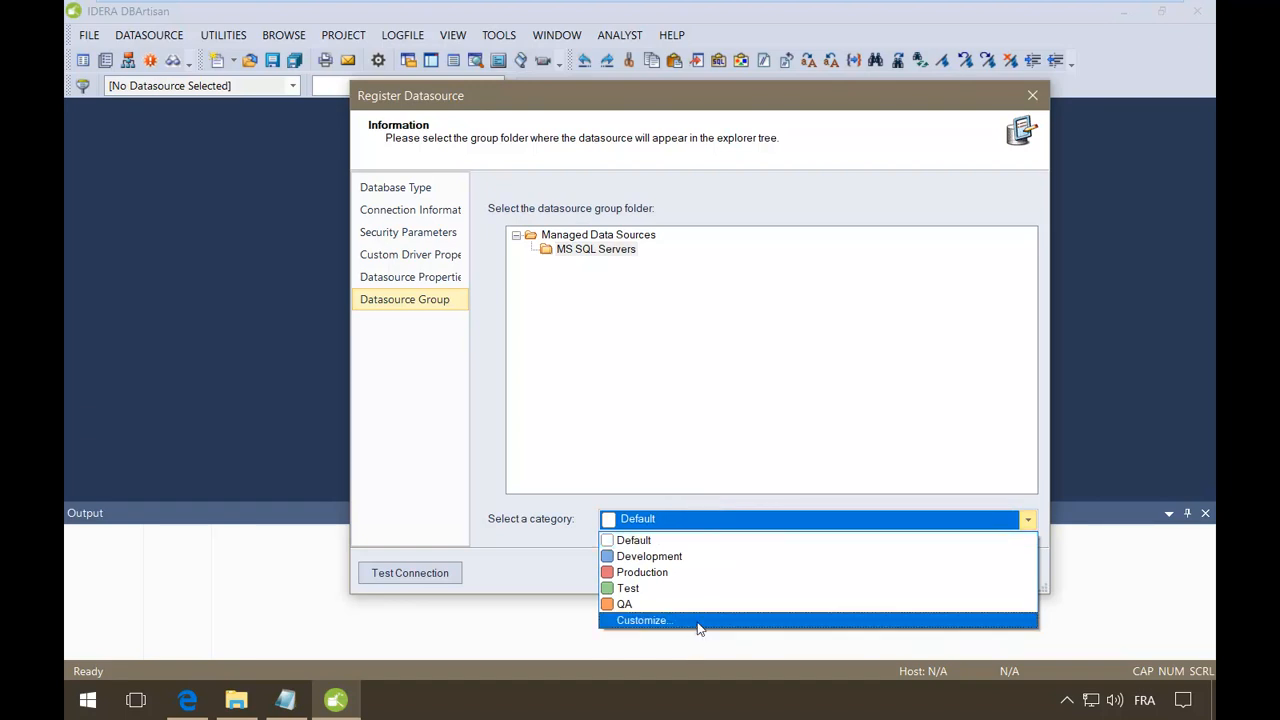
pyautogui.click(690, 557)
pyautogui.click(818, 573)
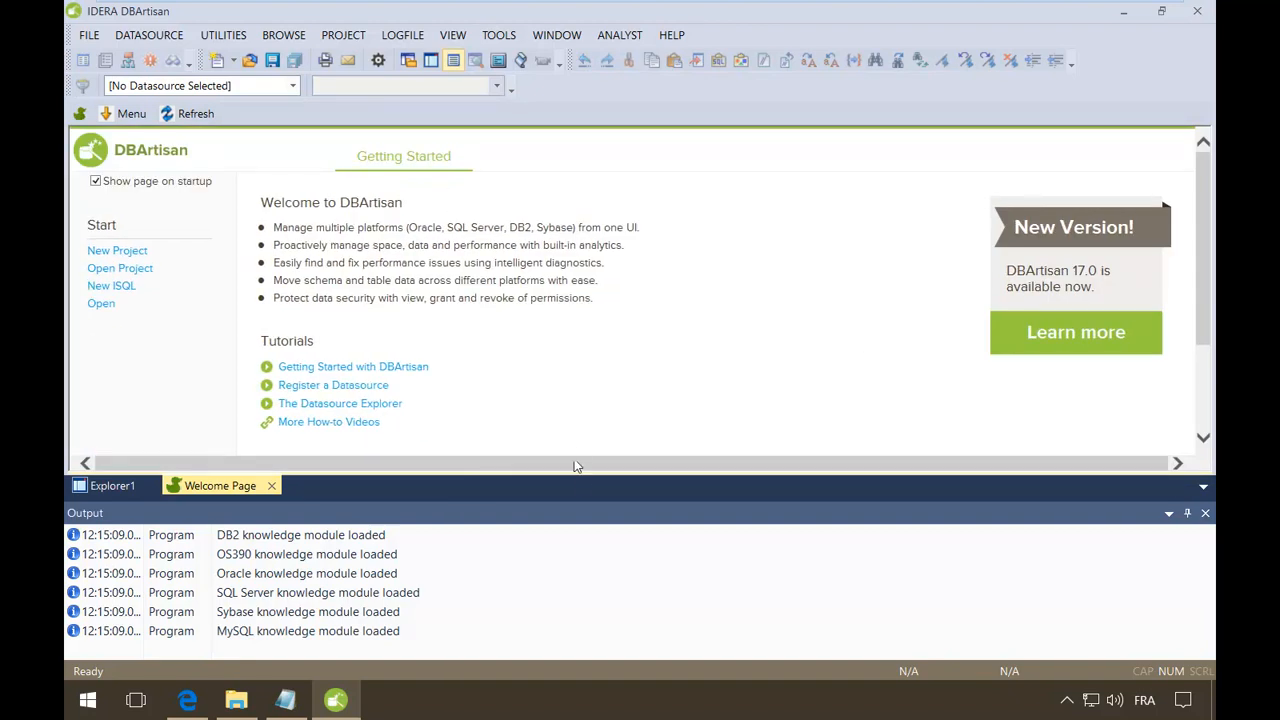
pyautogui.click(111, 484)
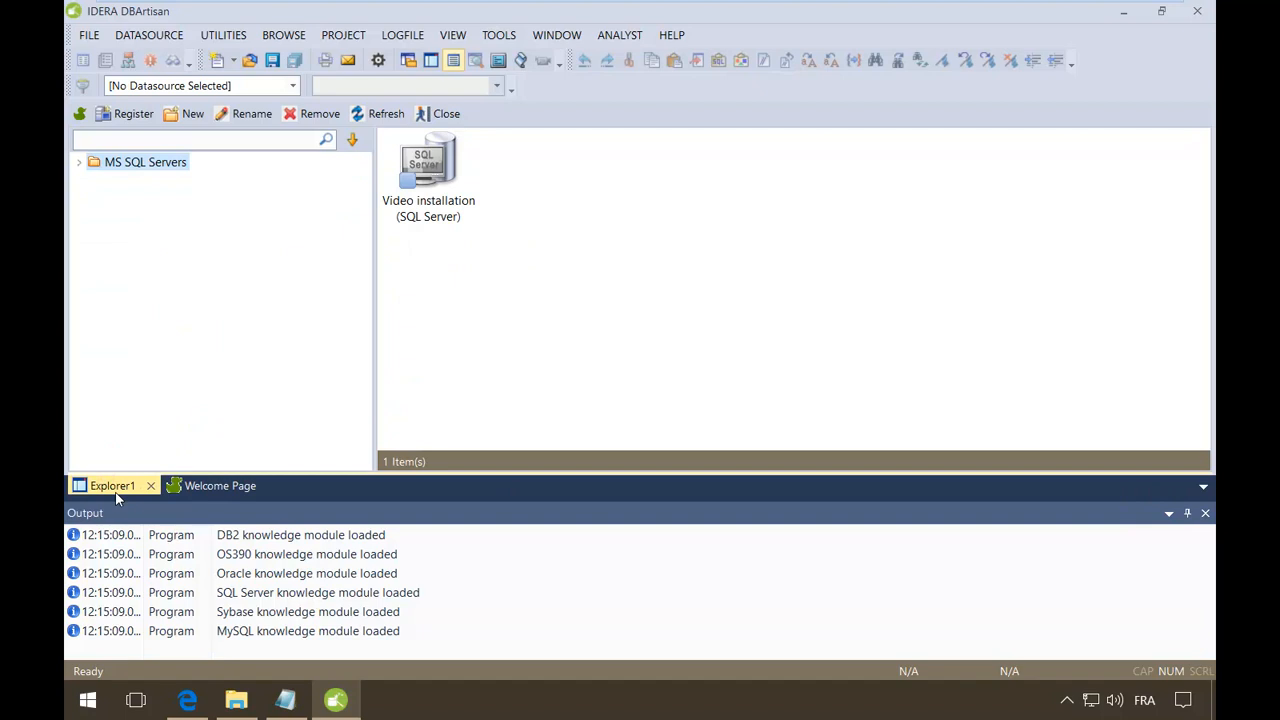
# Expand the MS SQL Servers group and connect to the "Video installation" datasource
pyautogui.click(79, 162)
pyautogui.click(155, 180)
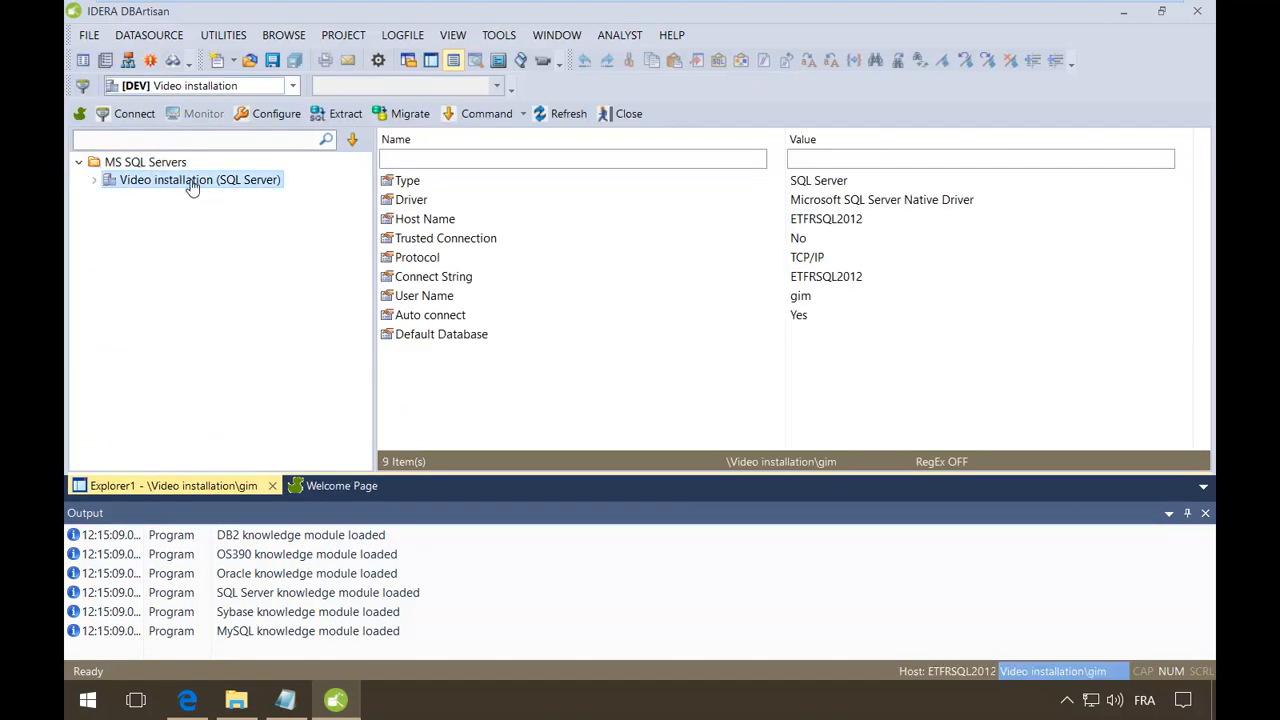
pyautogui.doubleClick(192, 186)
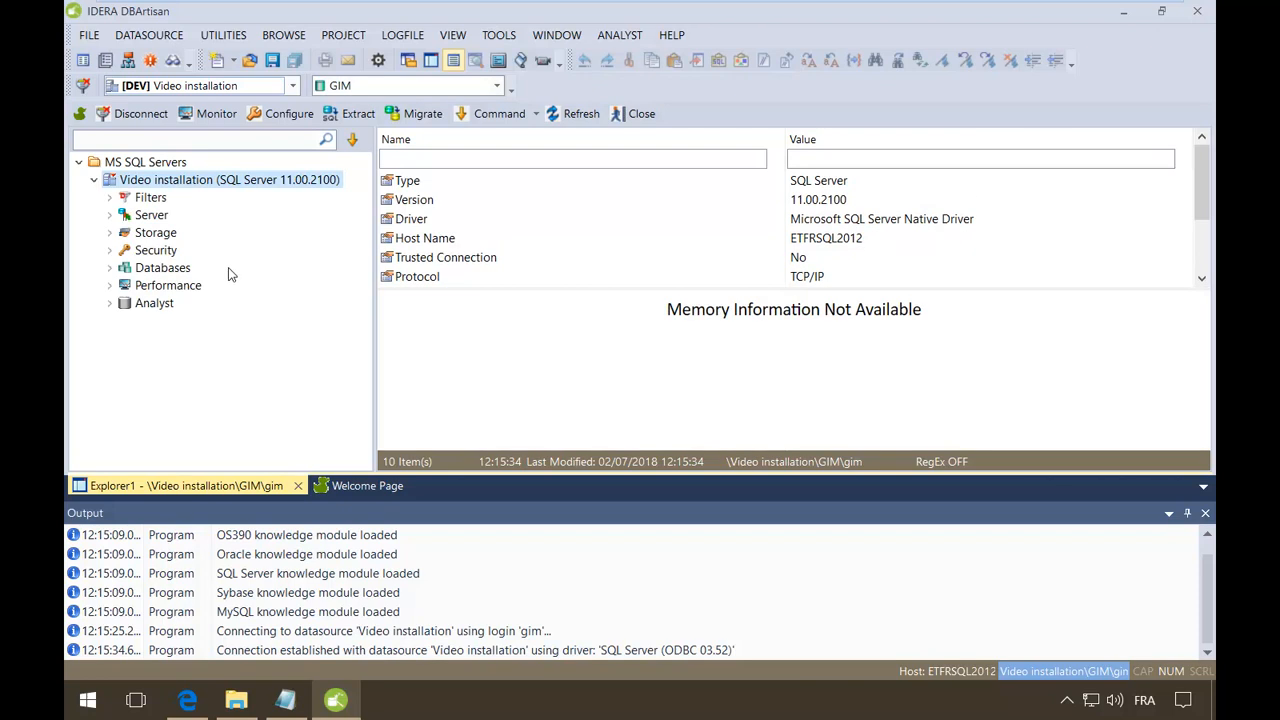
# Examine the datasource's Security, Storage and Databases contents, and view the GIM database's properties before closing them
pyautogui.click(157, 252)
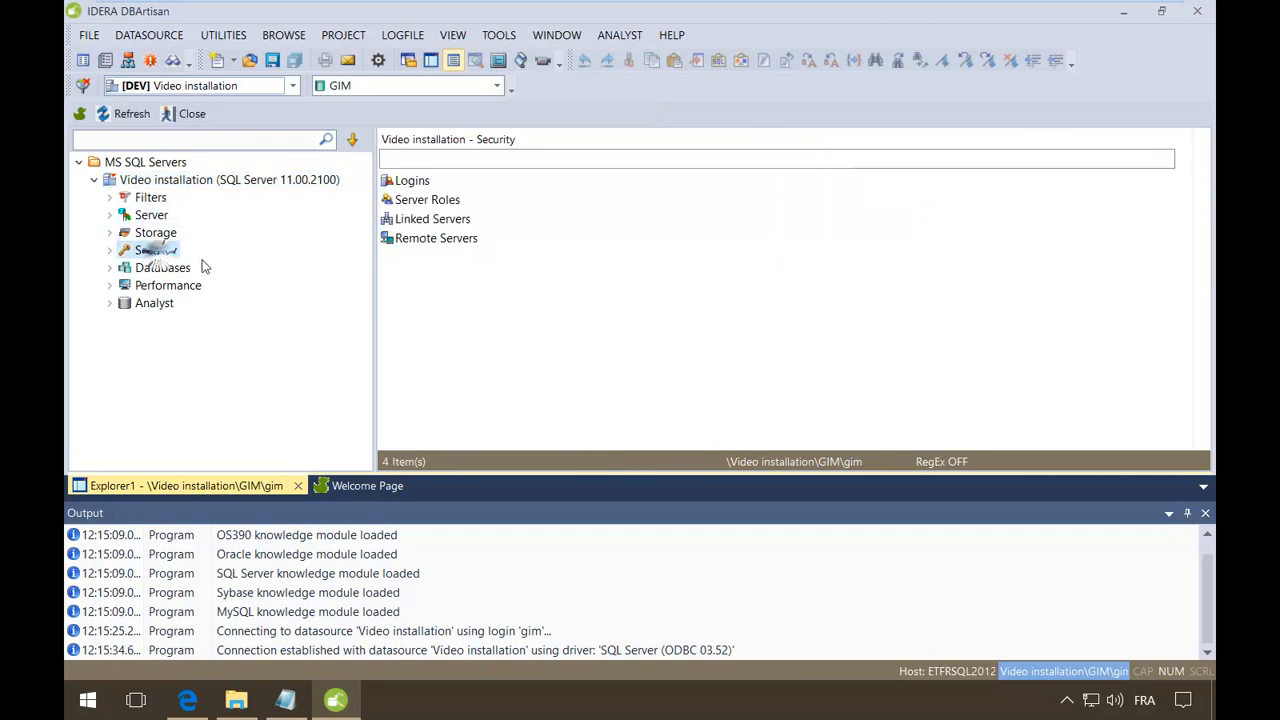
pyautogui.press('Up')
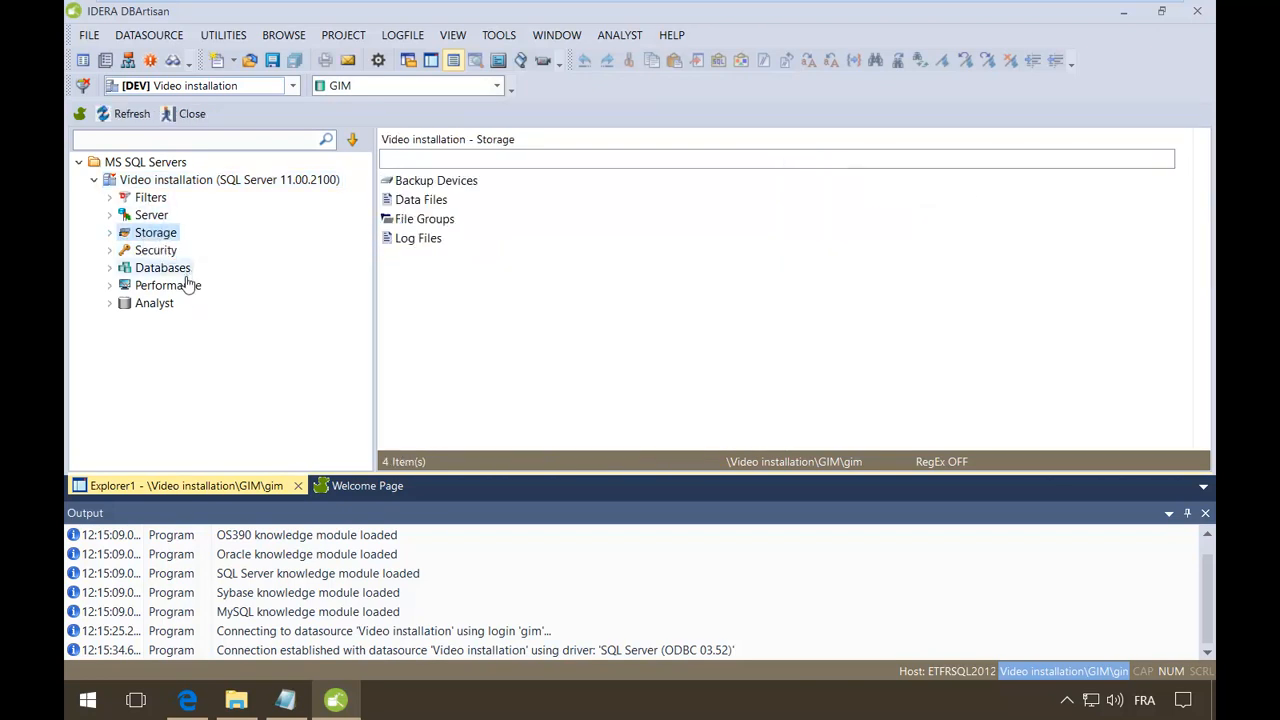
pyautogui.click(155, 268)
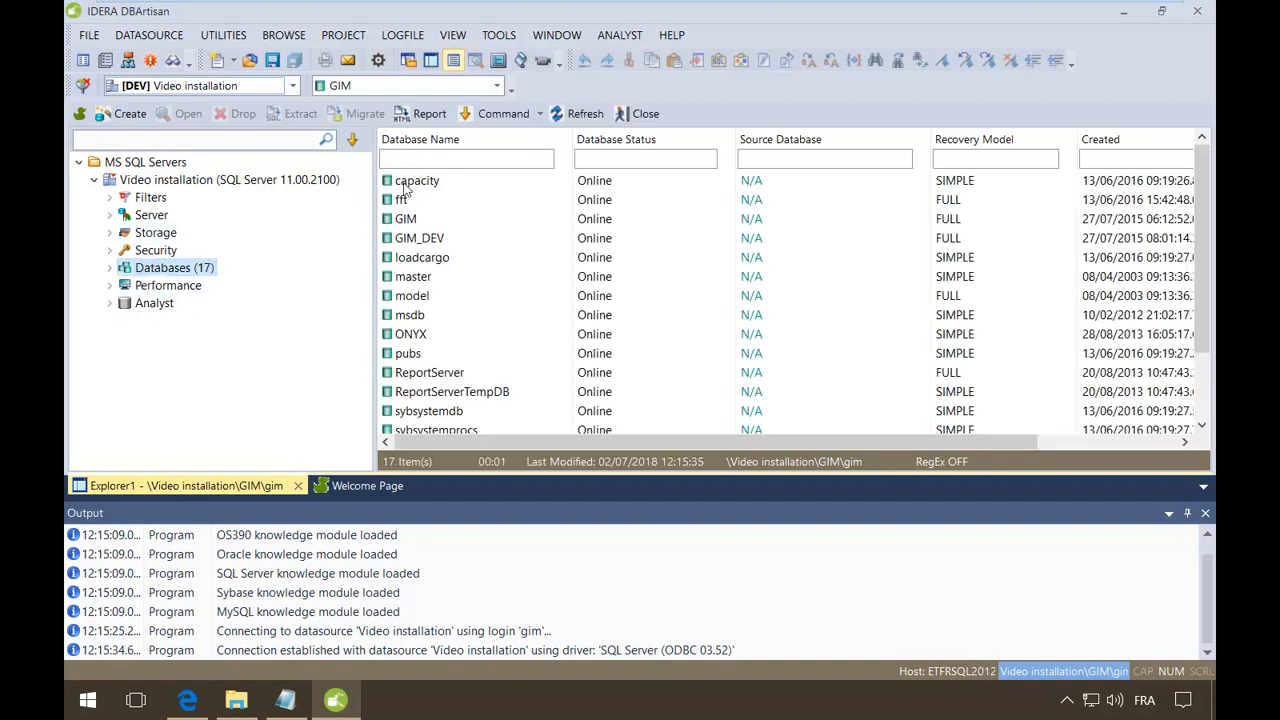
pyautogui.doubleClick(405, 218)
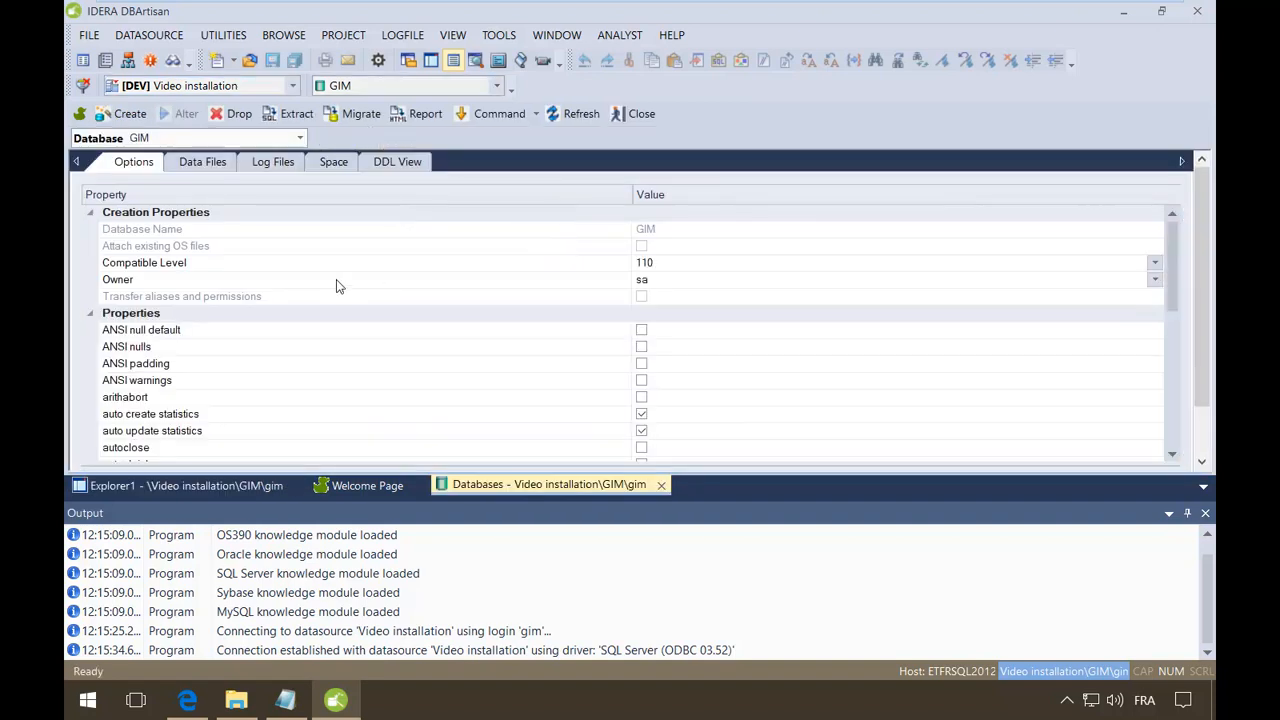
pyautogui.click(641, 118)
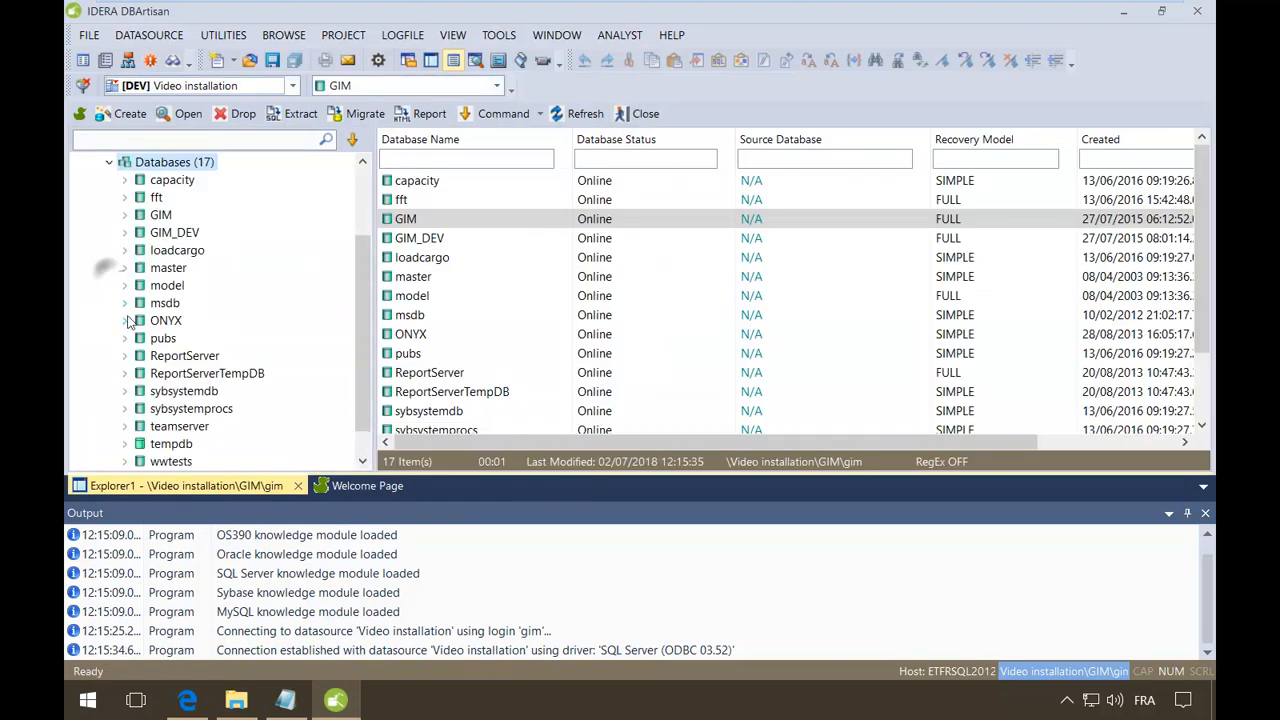
# Expand the GIM database in the datasource tree and show its tables
pyautogui.click(124, 216)
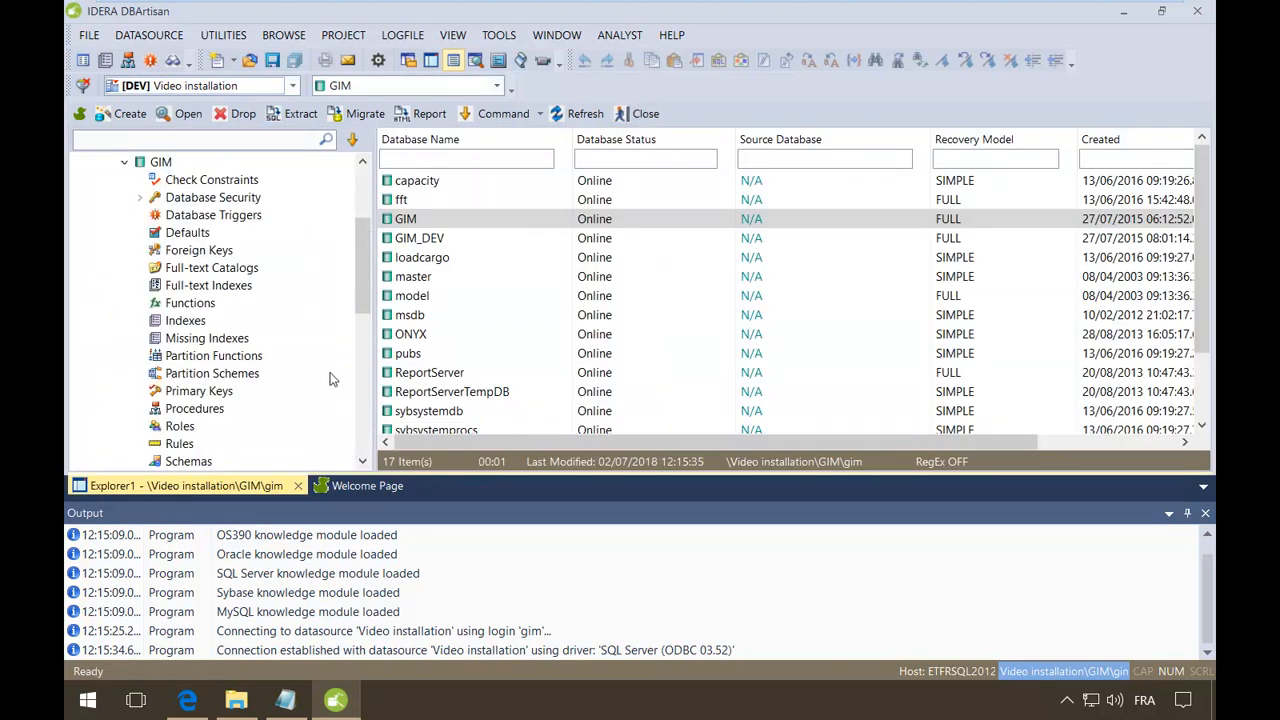
pyautogui.scroll(-4, 300, 378)
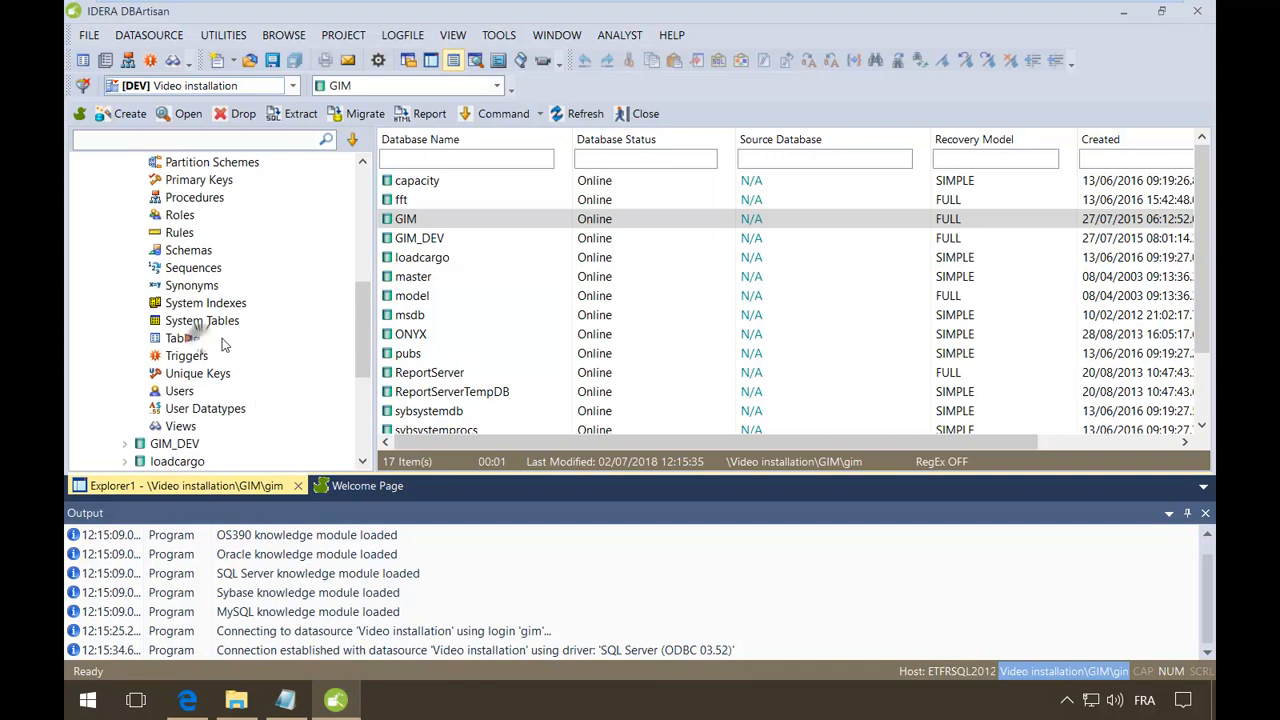
pyautogui.click(182, 338)
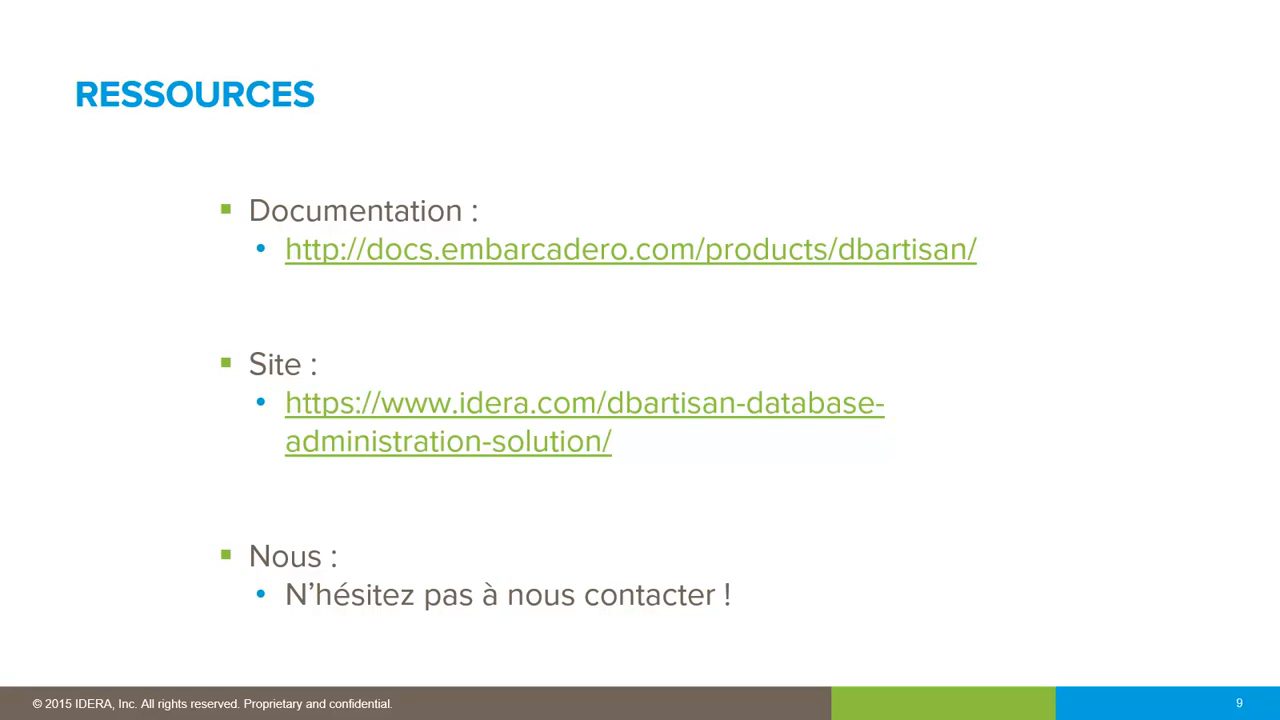
pyautogui.press('Right')
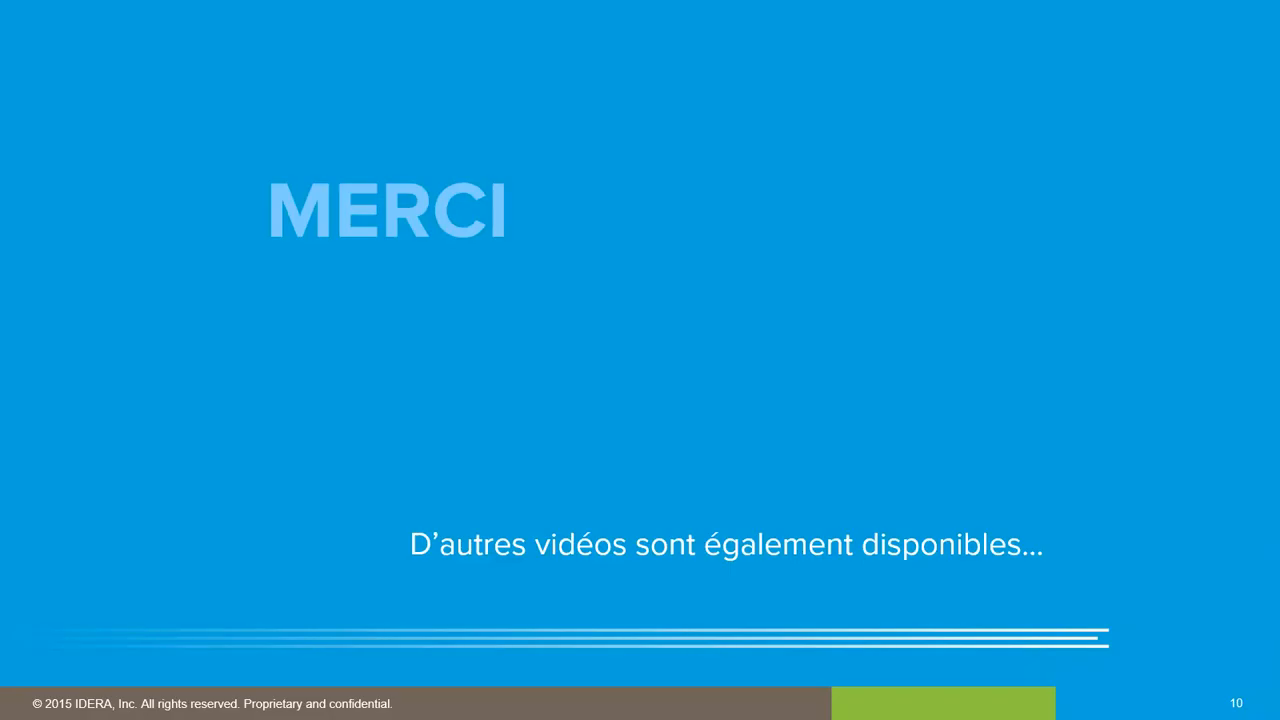